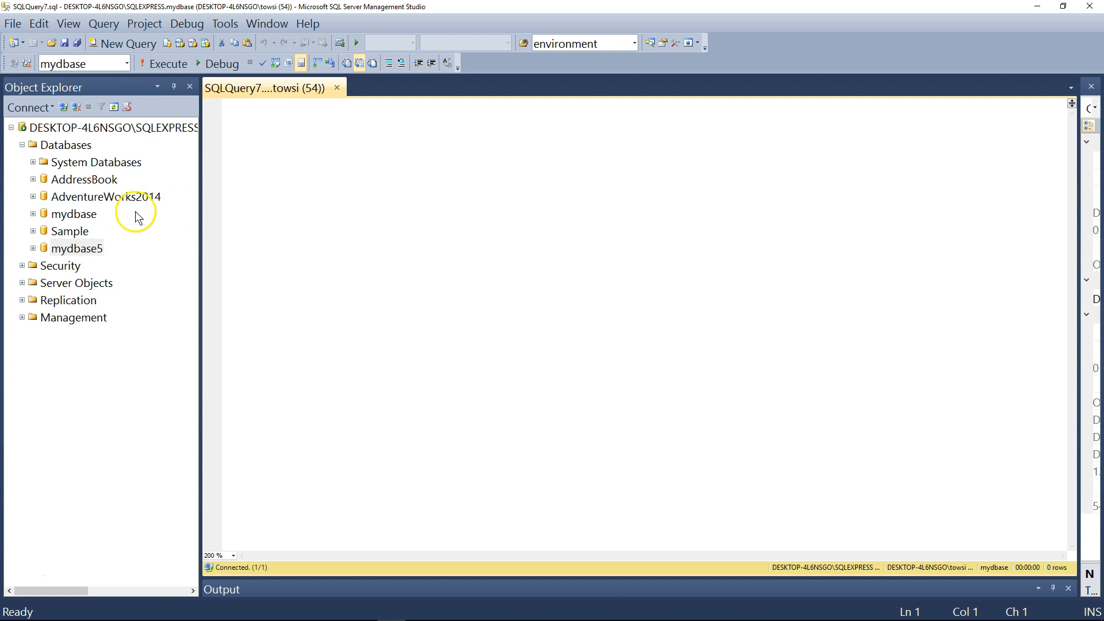
Open the backup settings for the mydbase database and review the database and backup type choices, keeping Full
right_click(79, 216)
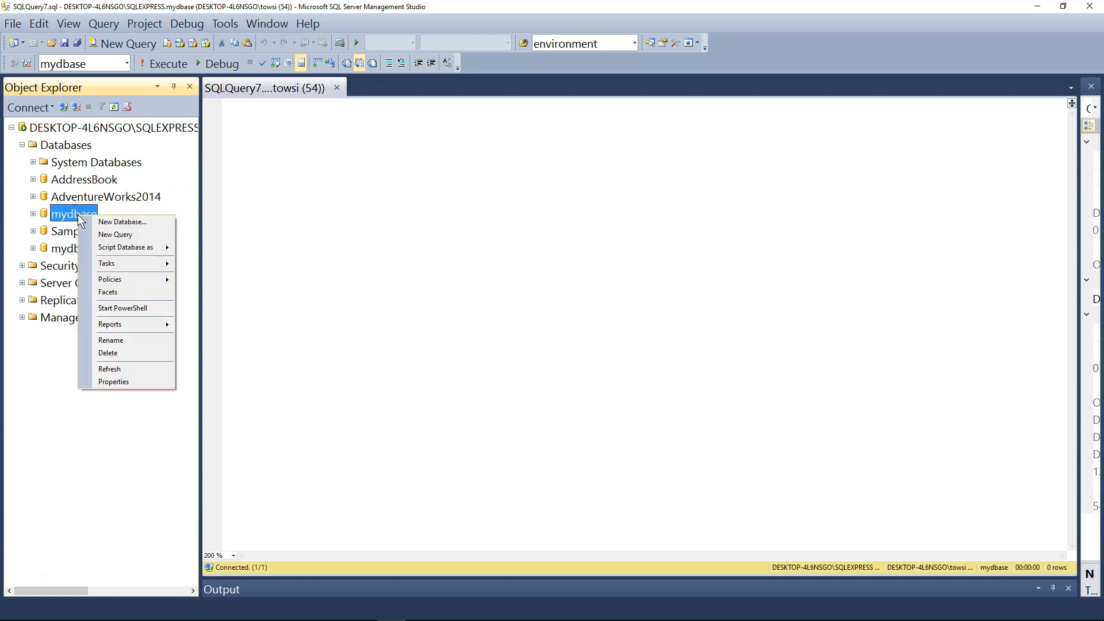
mouse_move(154, 263)
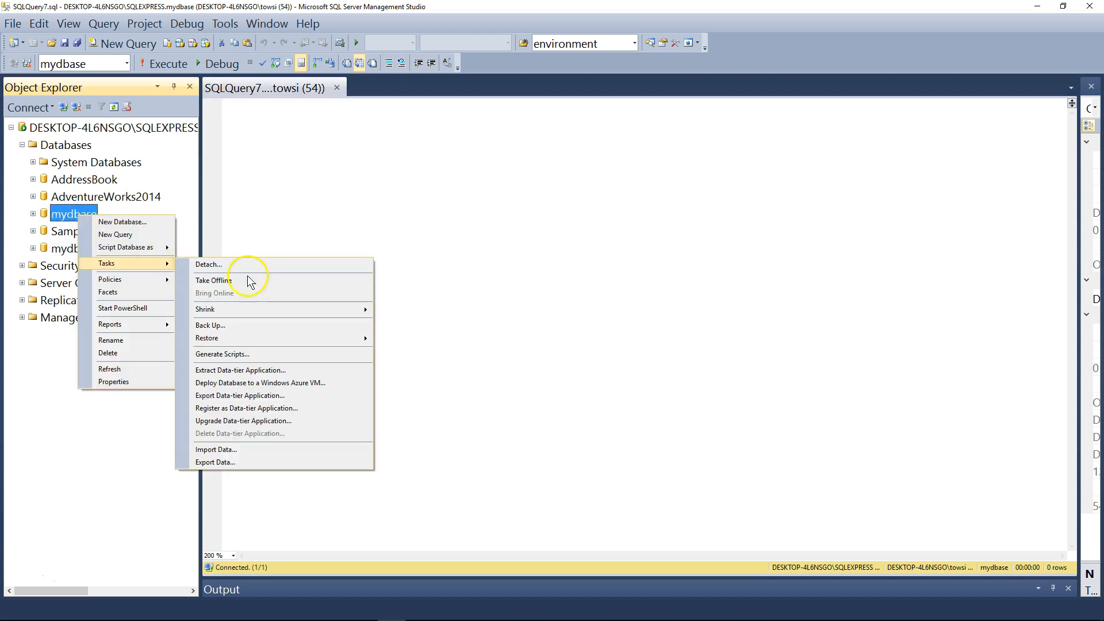
left_click(330, 326)
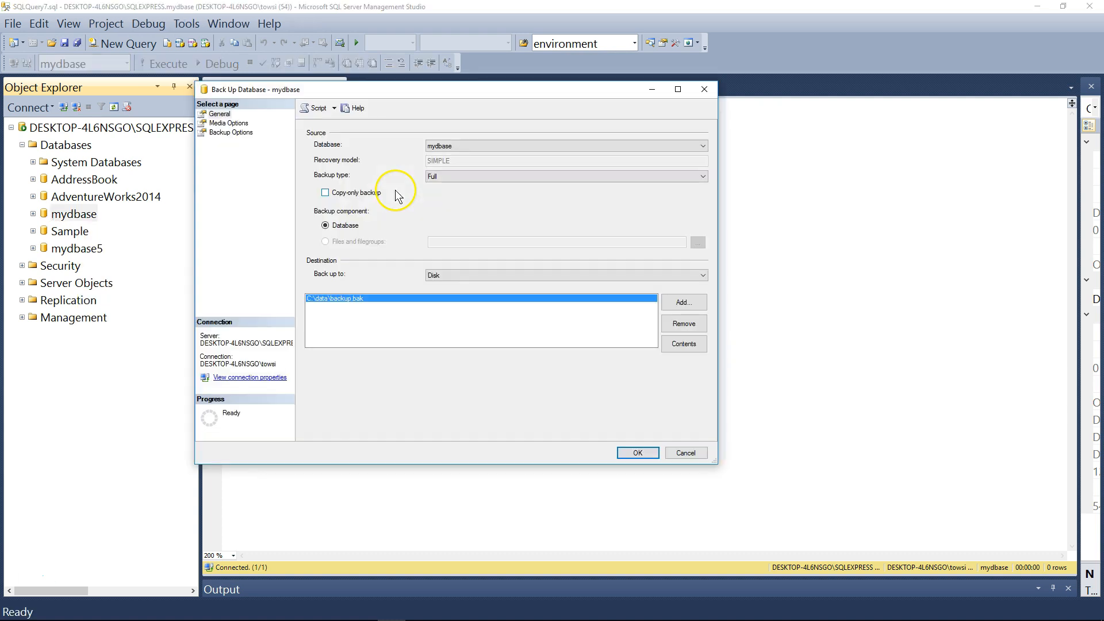
left_click_drag(389, 88, 389, 90)
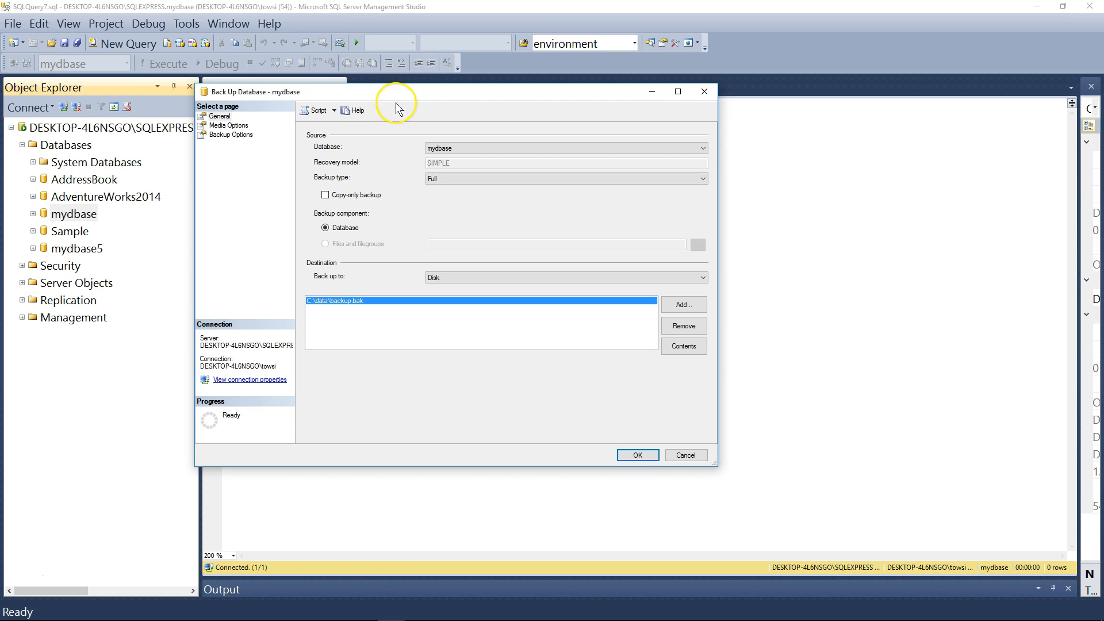
left_click(446, 149)
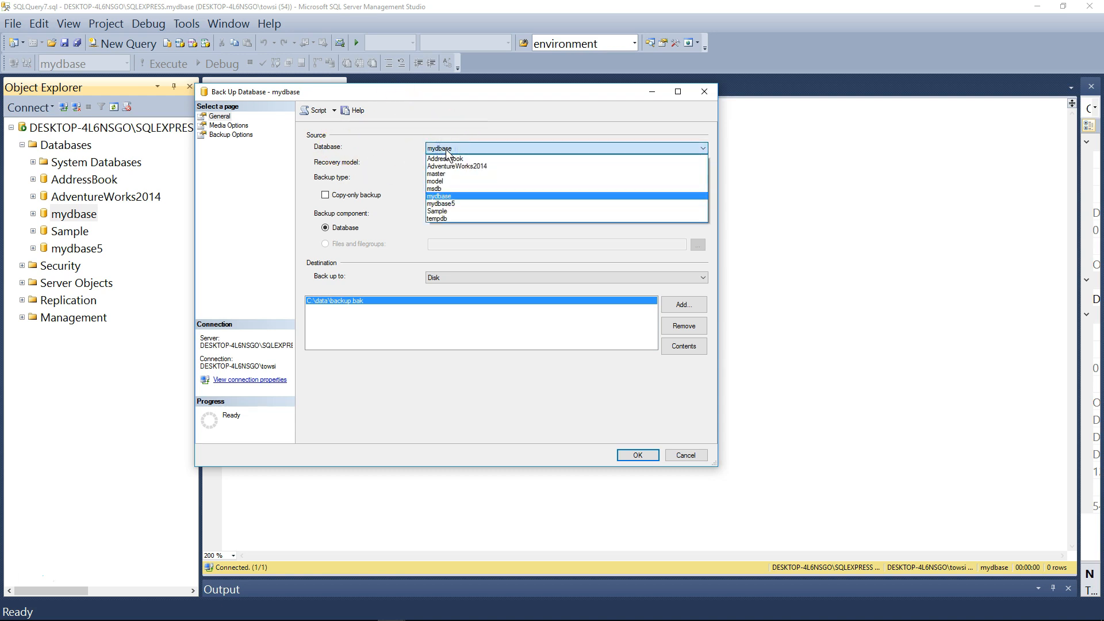
left_click(446, 150)
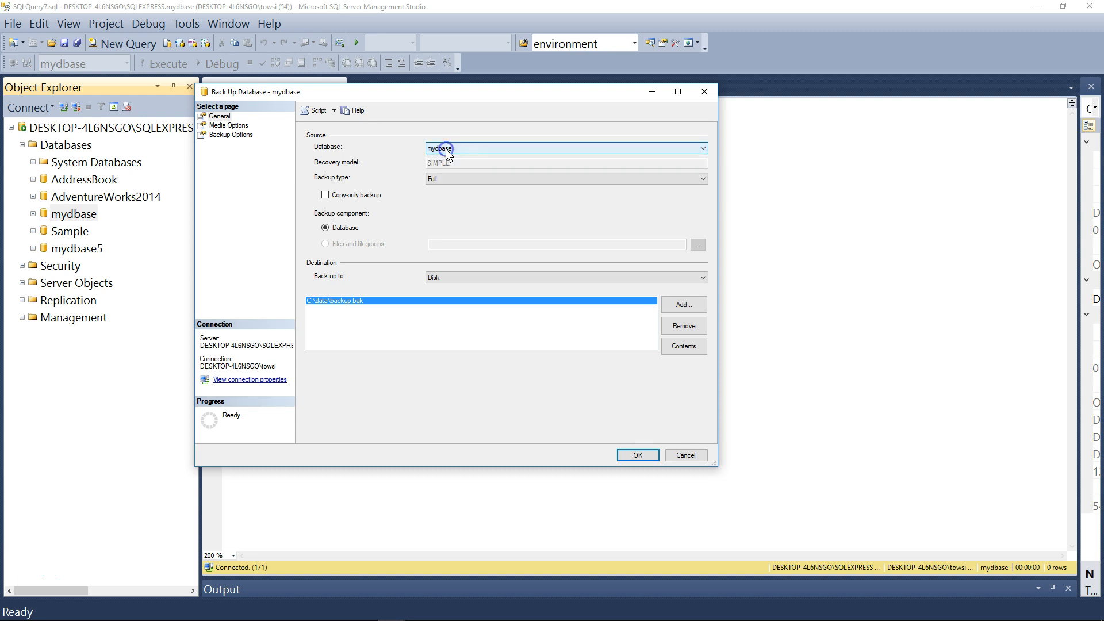
left_click(506, 179)
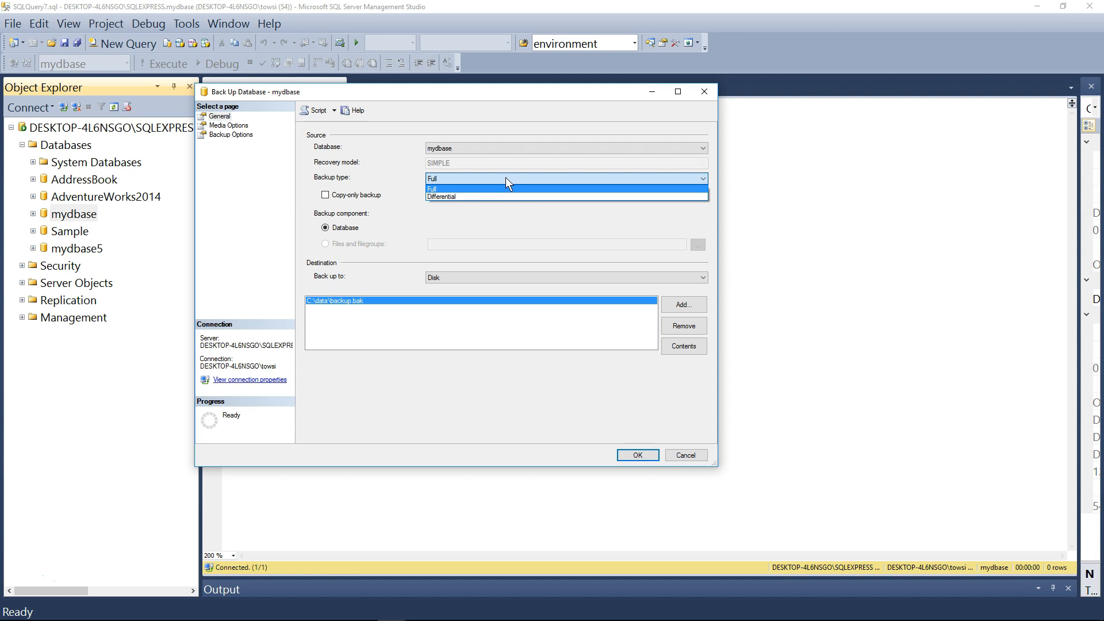
left_click(401, 163)
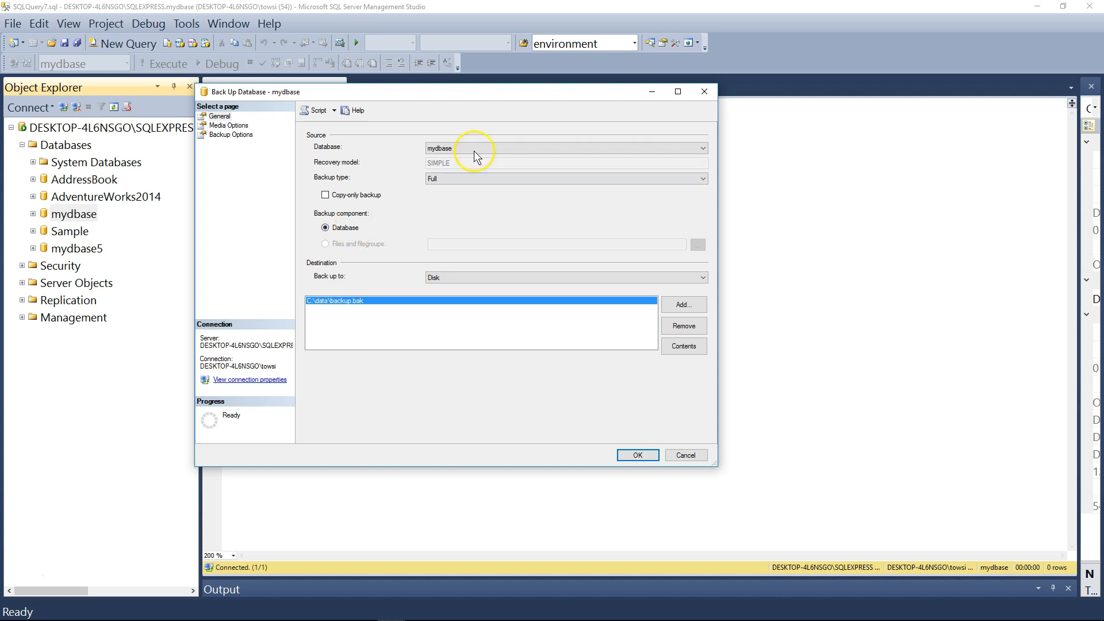
left_click_drag(482, 91, 471, 91)
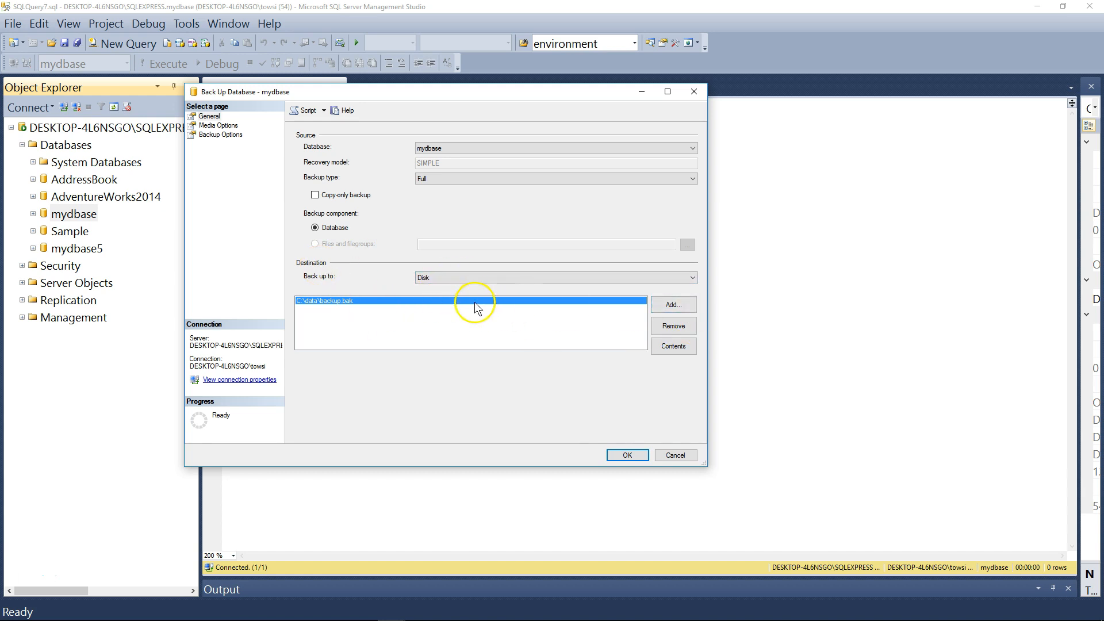
Remove the existing backup destination and start browsing for a new destination file on disk
left_click(667, 330)
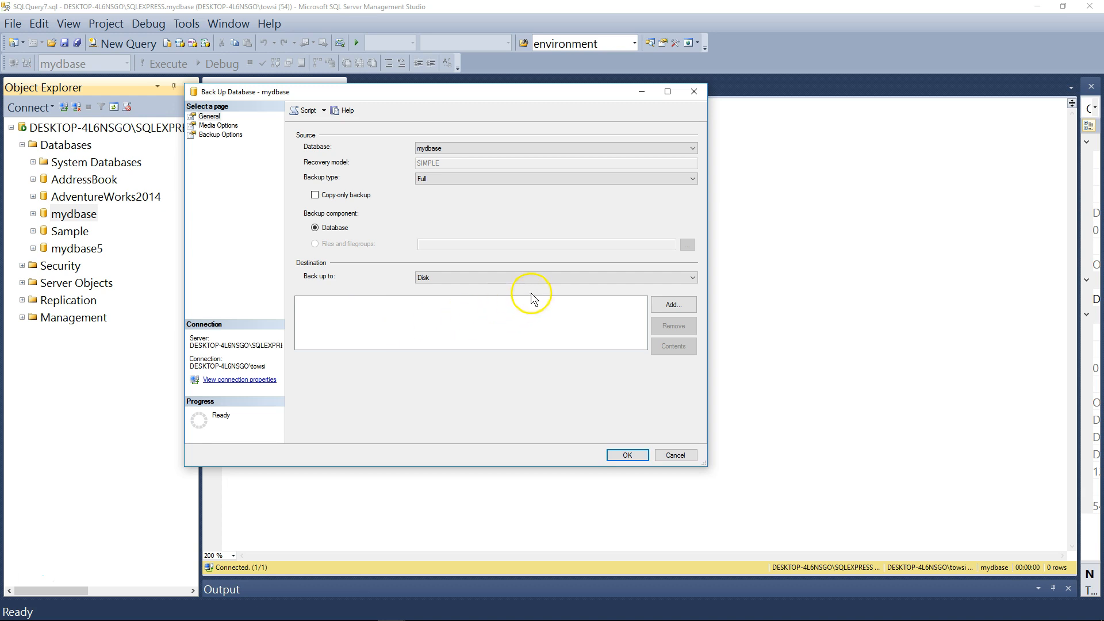
left_click(671, 305)
left_click_drag(536, 244, 437, 75)
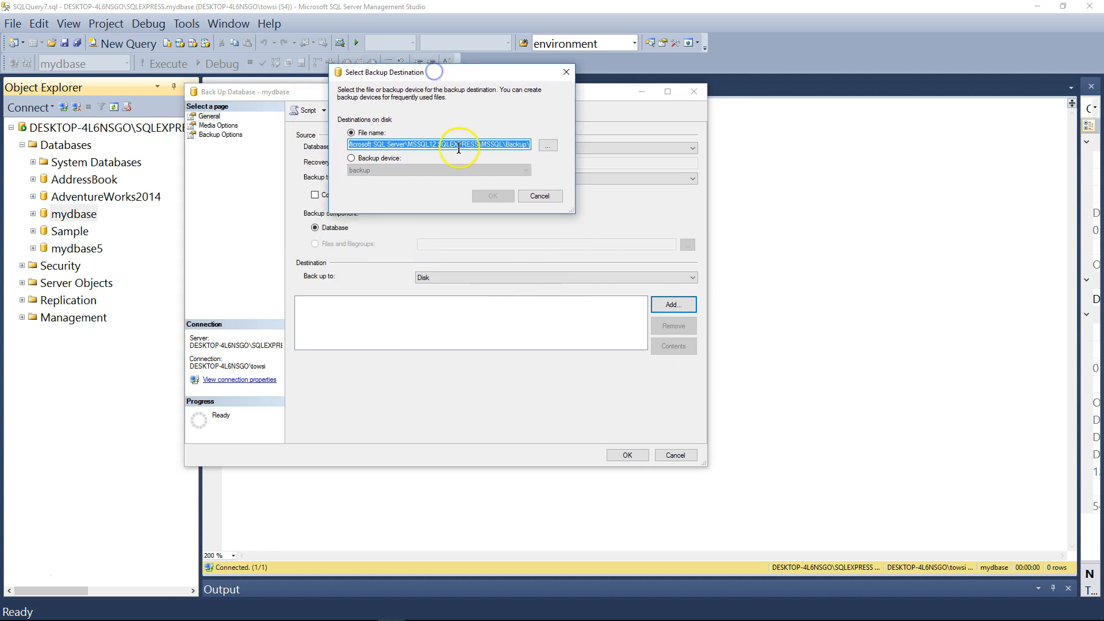
left_click(482, 149)
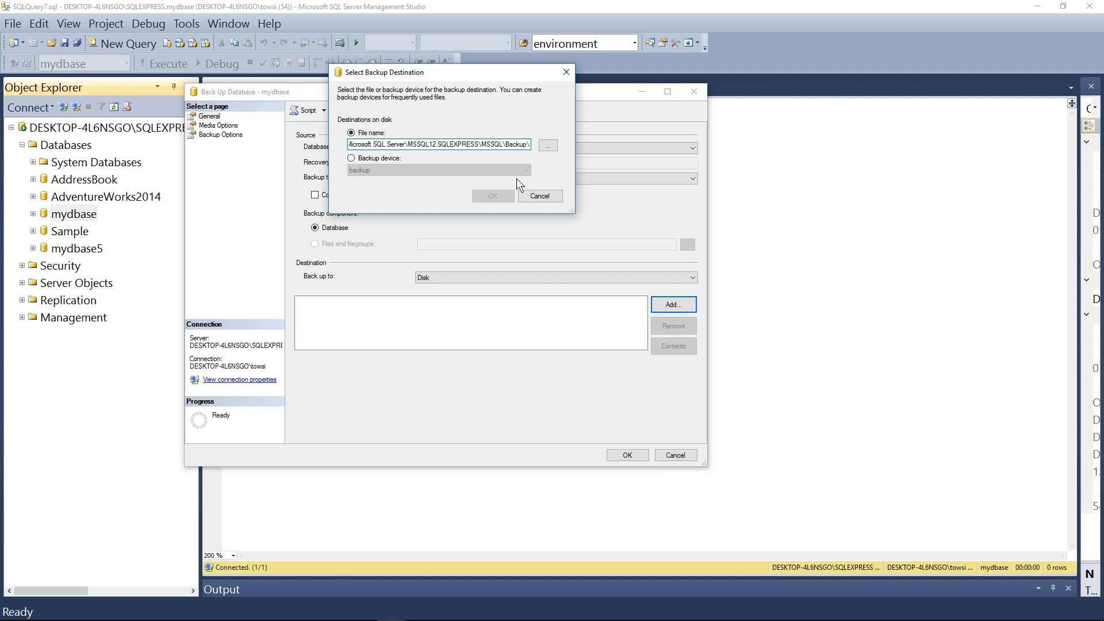
left_click(551, 147)
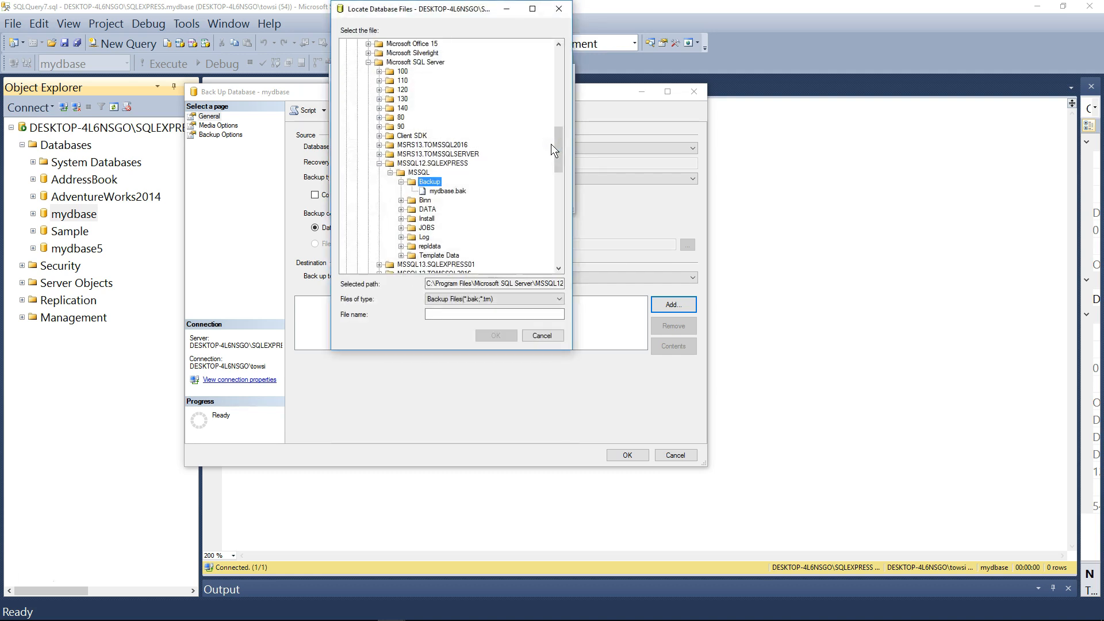
Add mydbase.bak in the C:\data folder as the backup destination
left_click_drag(559, 149, 540, 163)
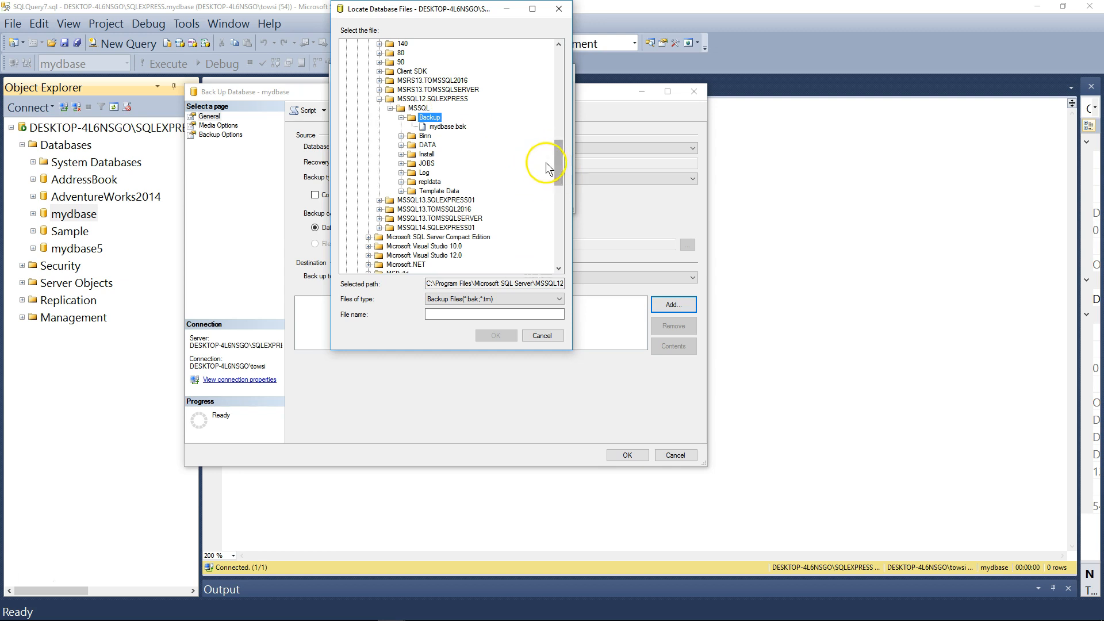
left_click(457, 127)
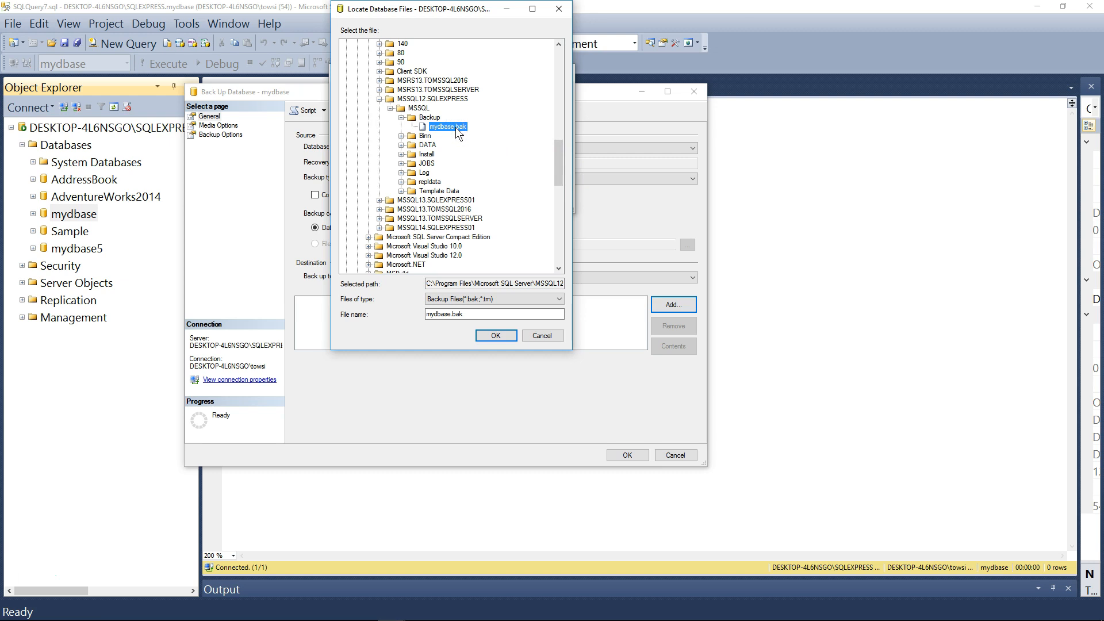
left_click(555, 169)
left_click_drag(555, 166, 556, 158)
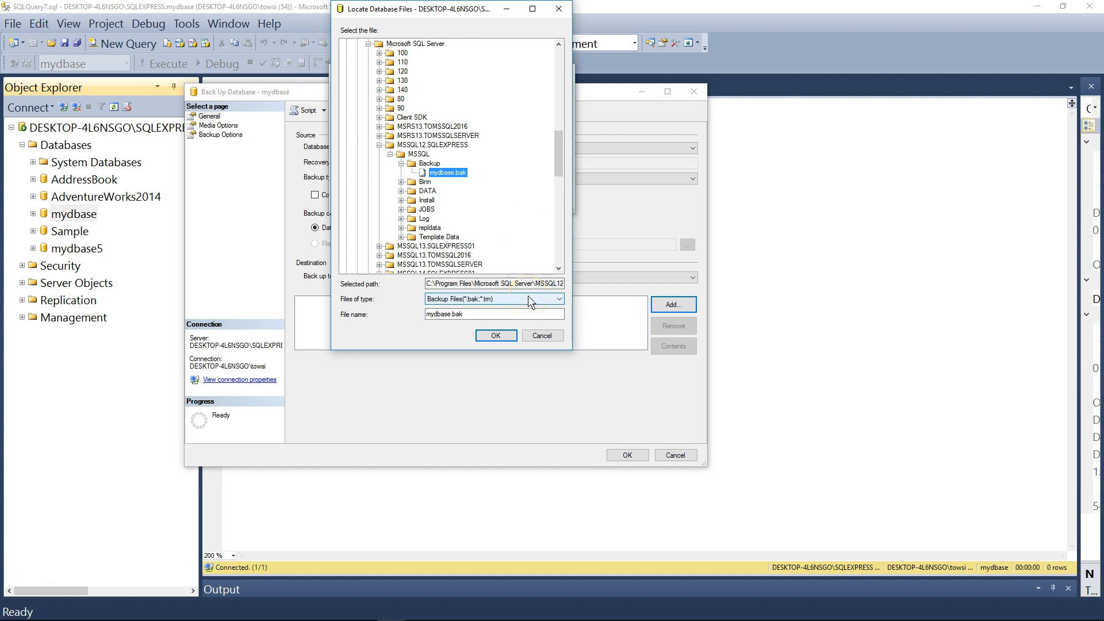
left_click_drag(555, 153, 558, 82)
left_click(382, 118)
left_click(435, 312)
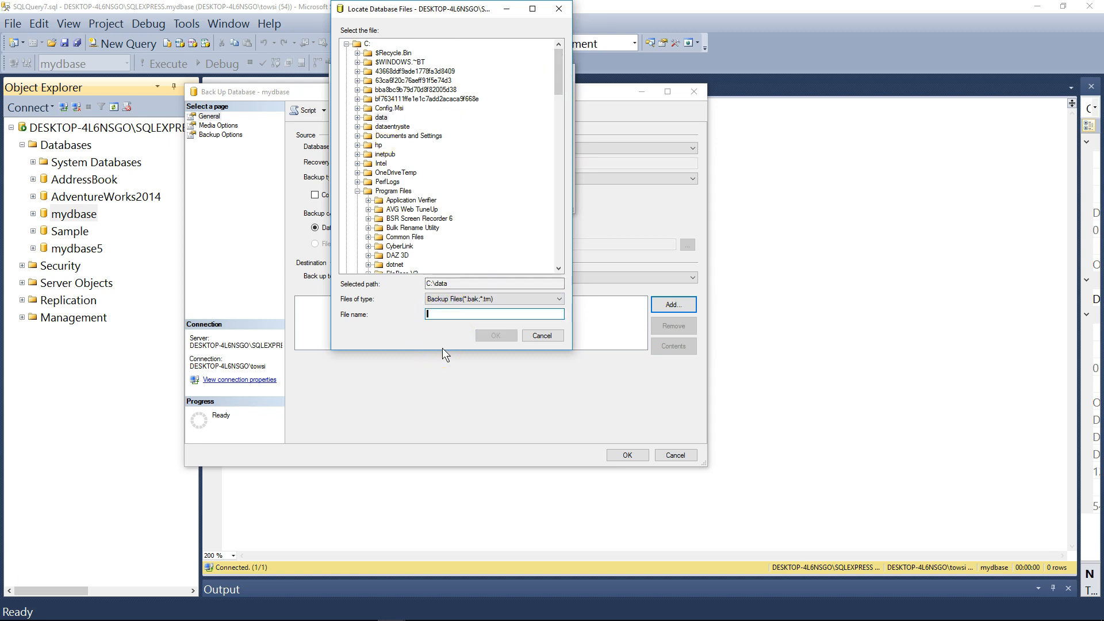
type("mydba")
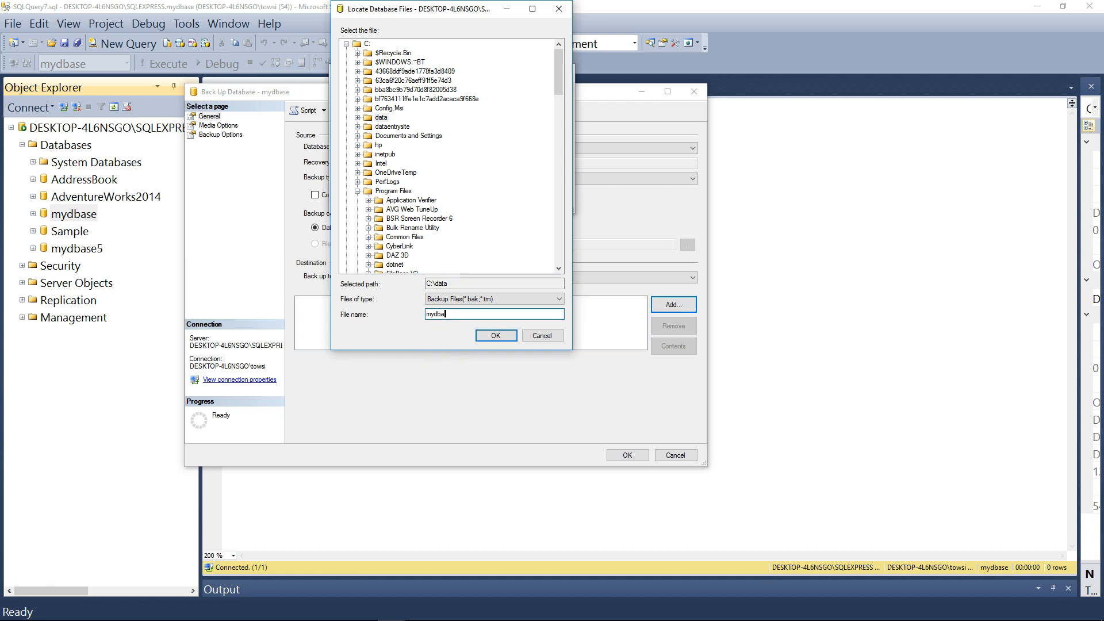
type("se.bak")
left_click(498, 337)
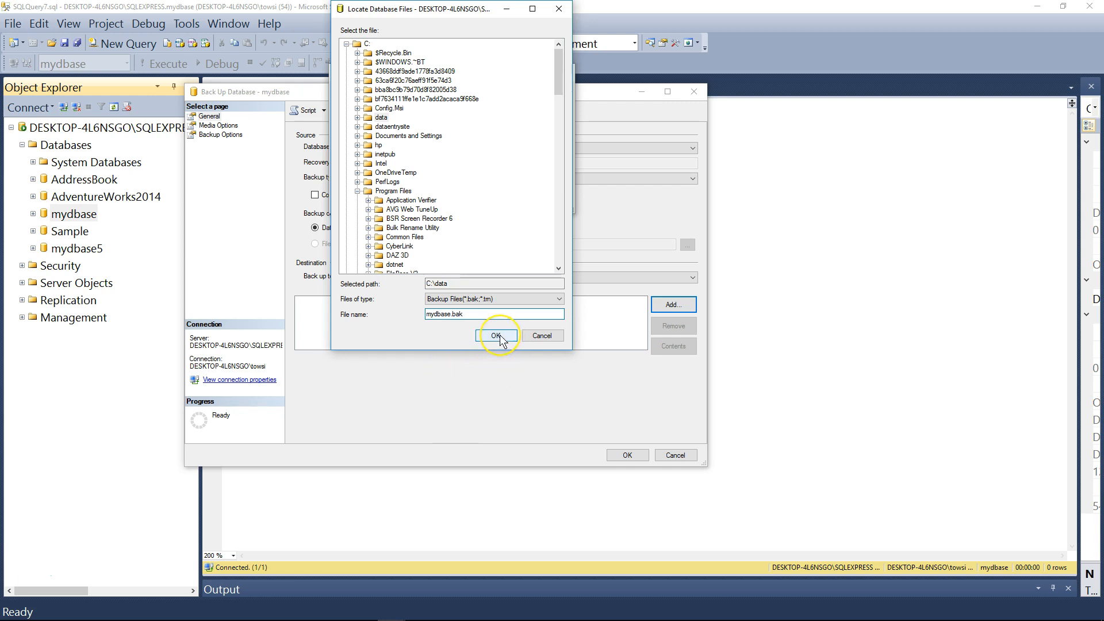
left_click(487, 194)
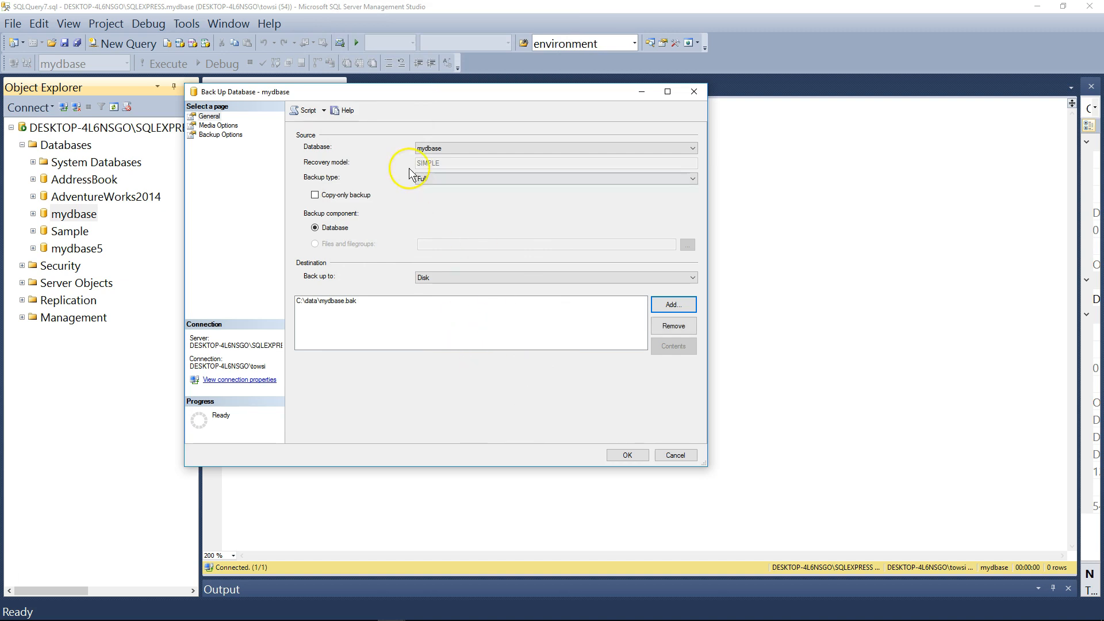
Set the media options to append to the existing backup set and run the backup of mydbase
left_click(220, 125)
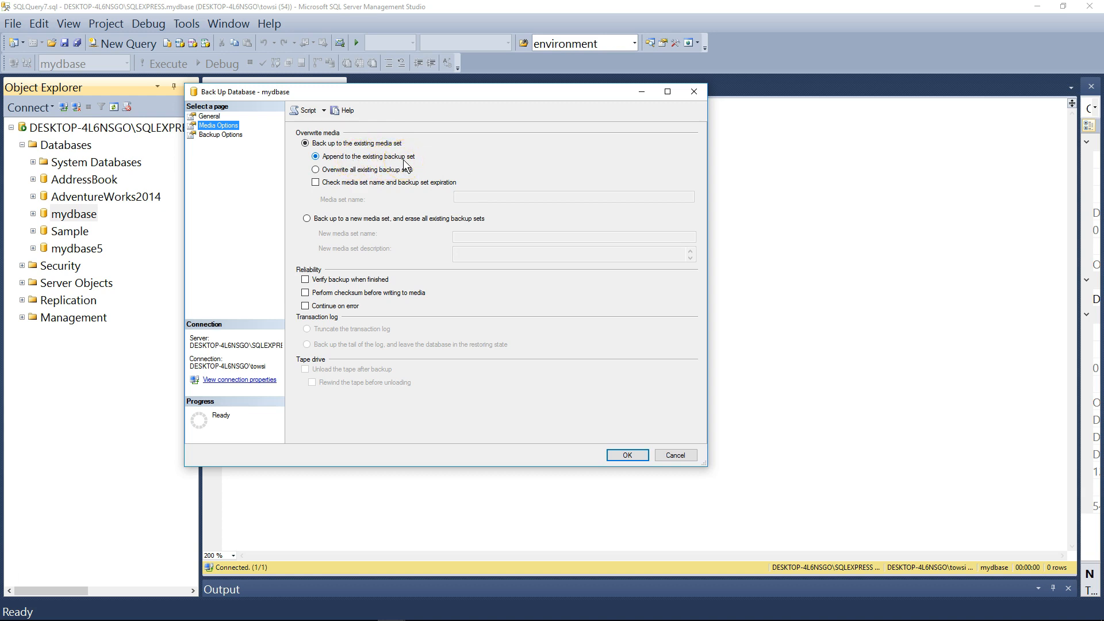
left_click(377, 170)
left_click(350, 157)
left_click(625, 457)
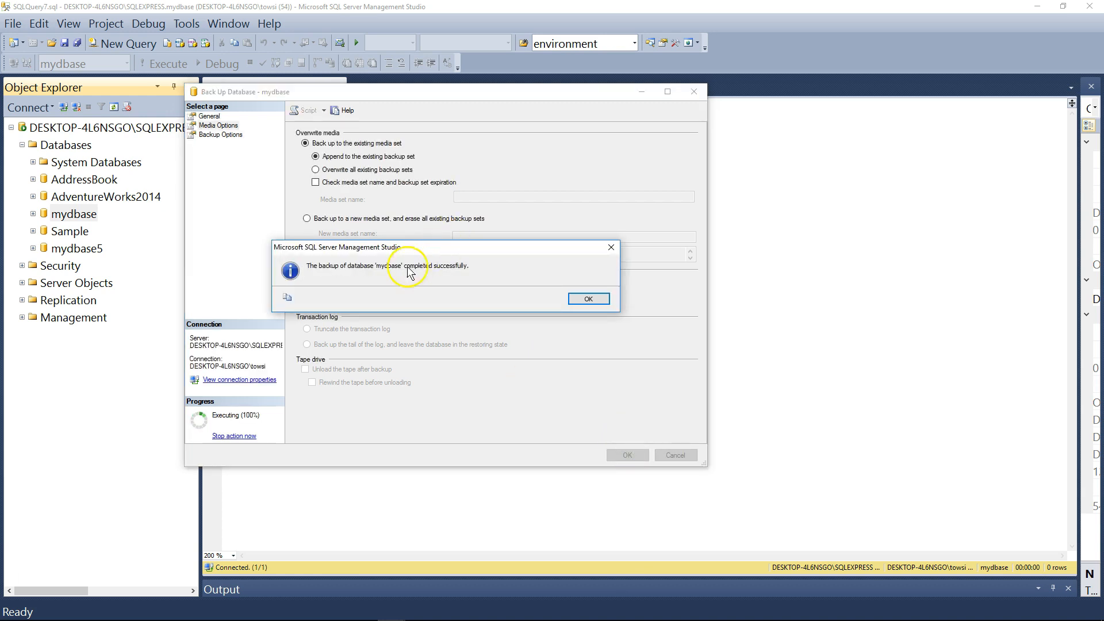
left_click(593, 298)
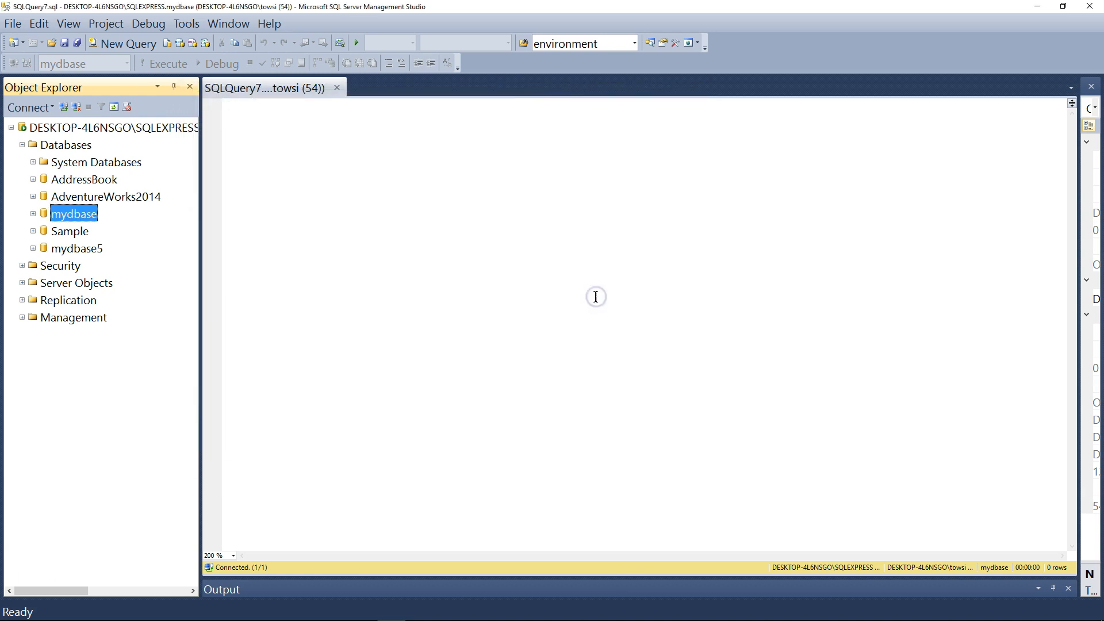
left_click(325, 120)
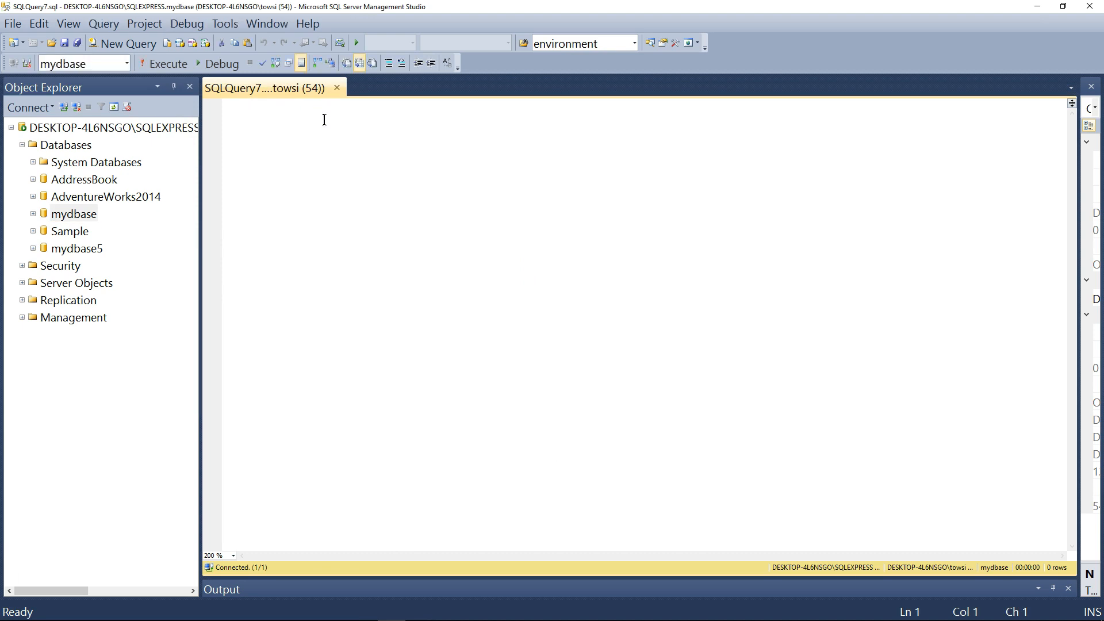
left_click(308, 124)
right_click(67, 148)
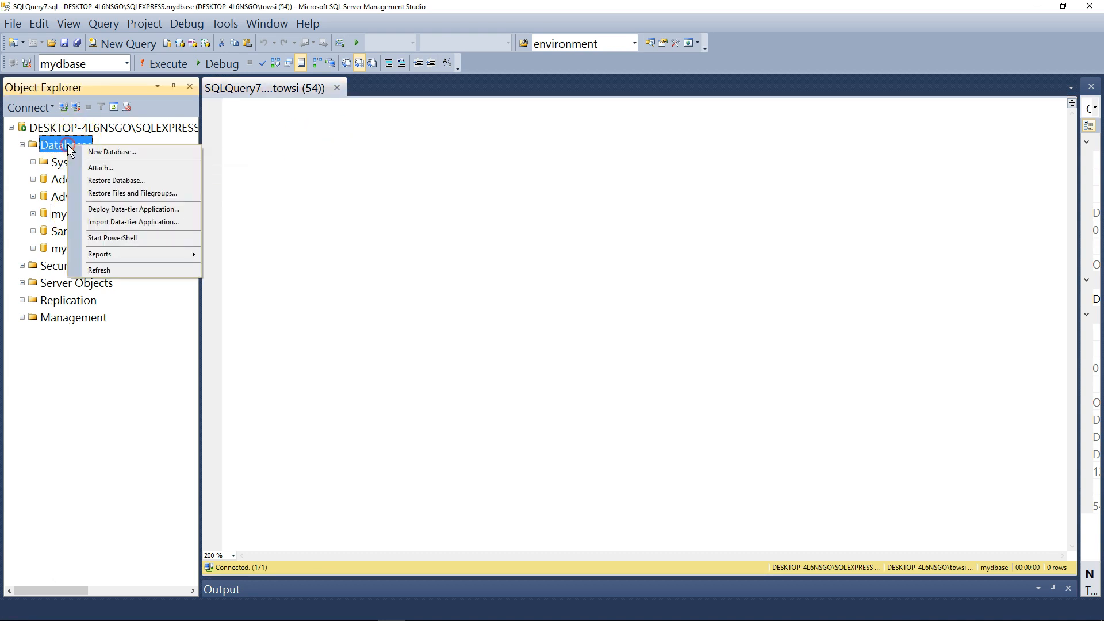
left_click(251, 129)
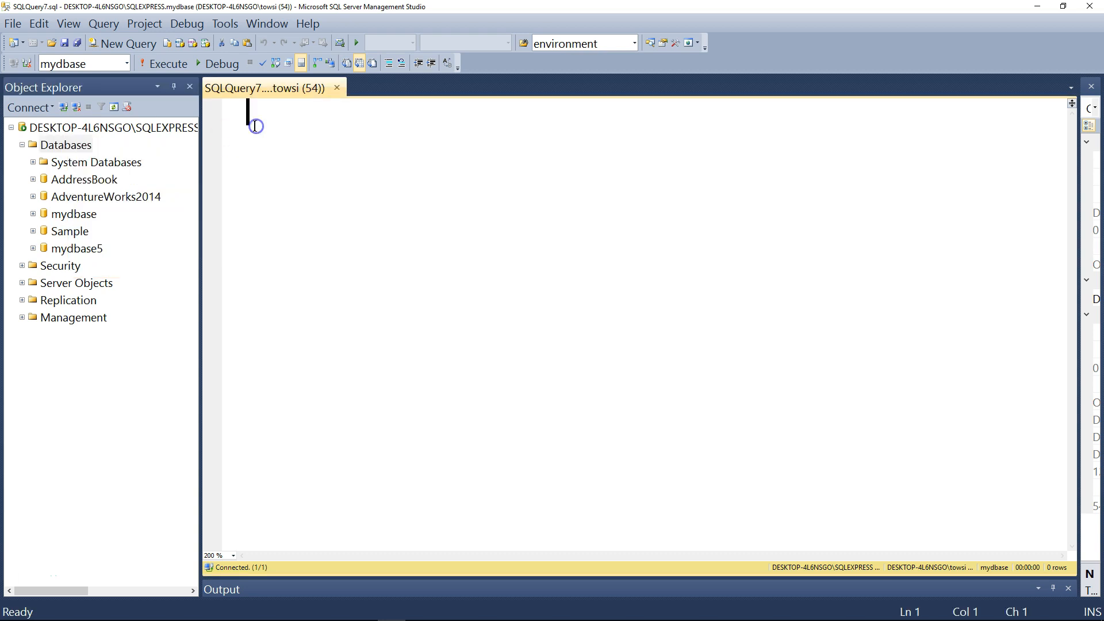
Open the database restore settings for mydbase
right_click(71, 215)
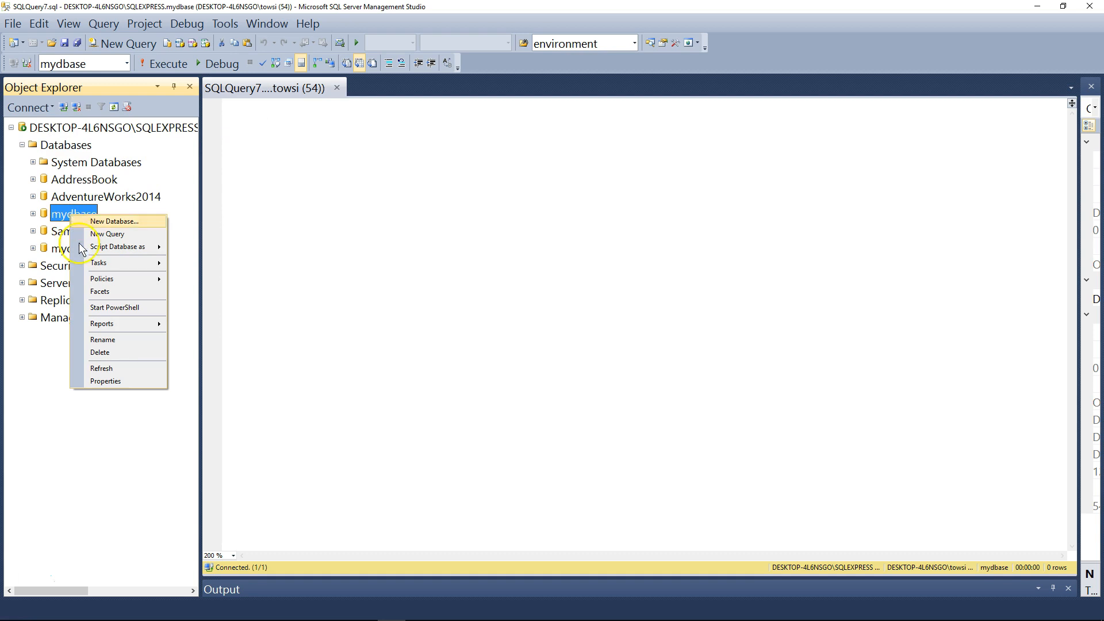
mouse_move(149, 264)
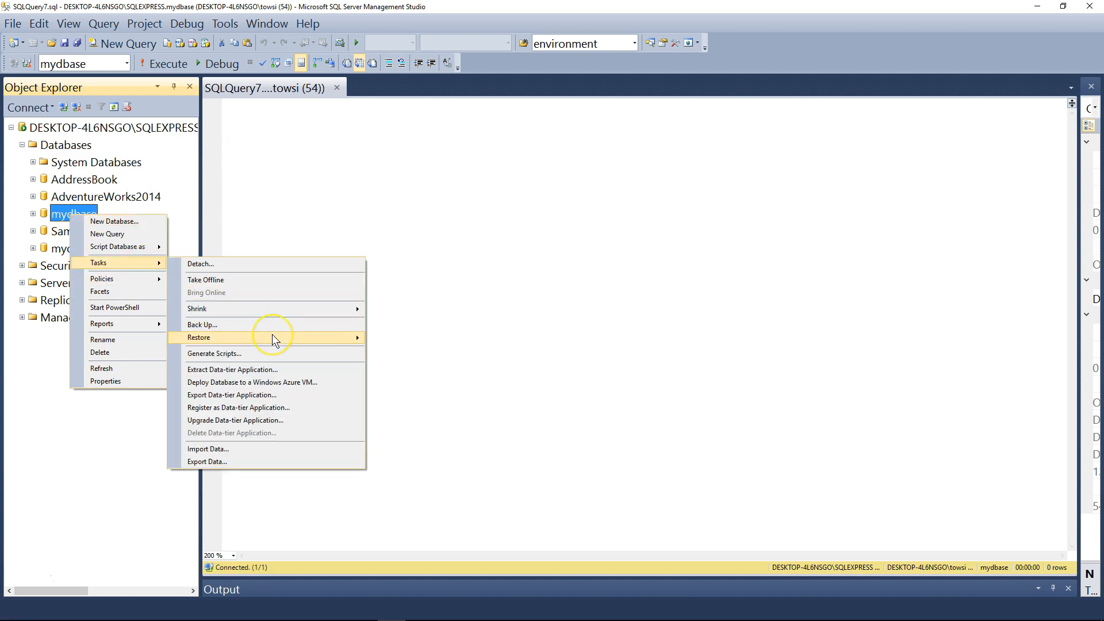
mouse_move(271, 336)
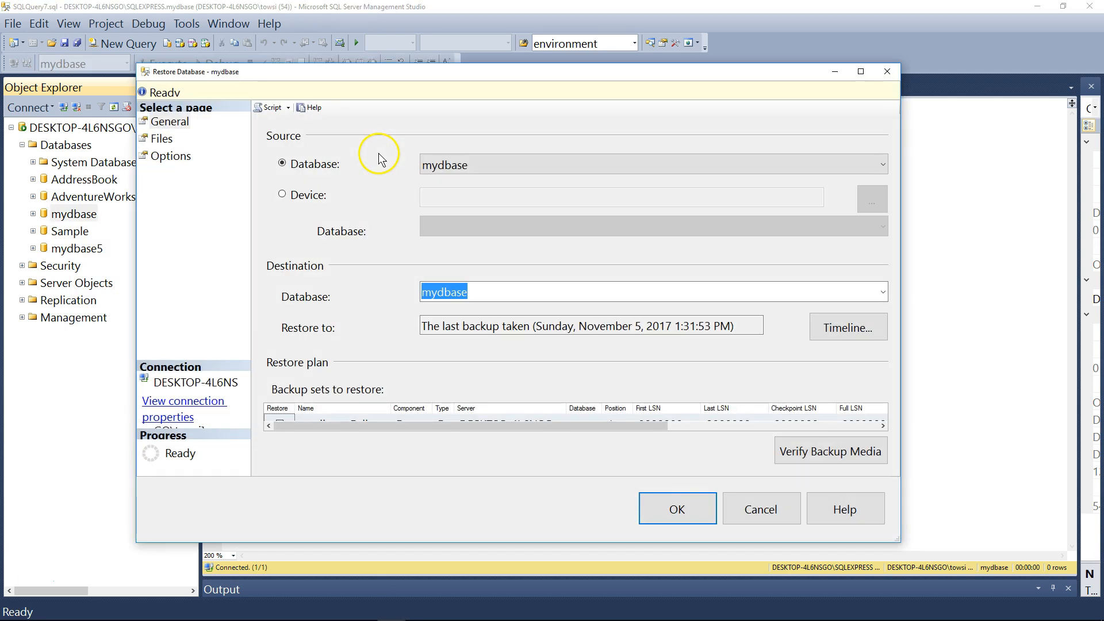
left_click_drag(388, 74, 350, 62)
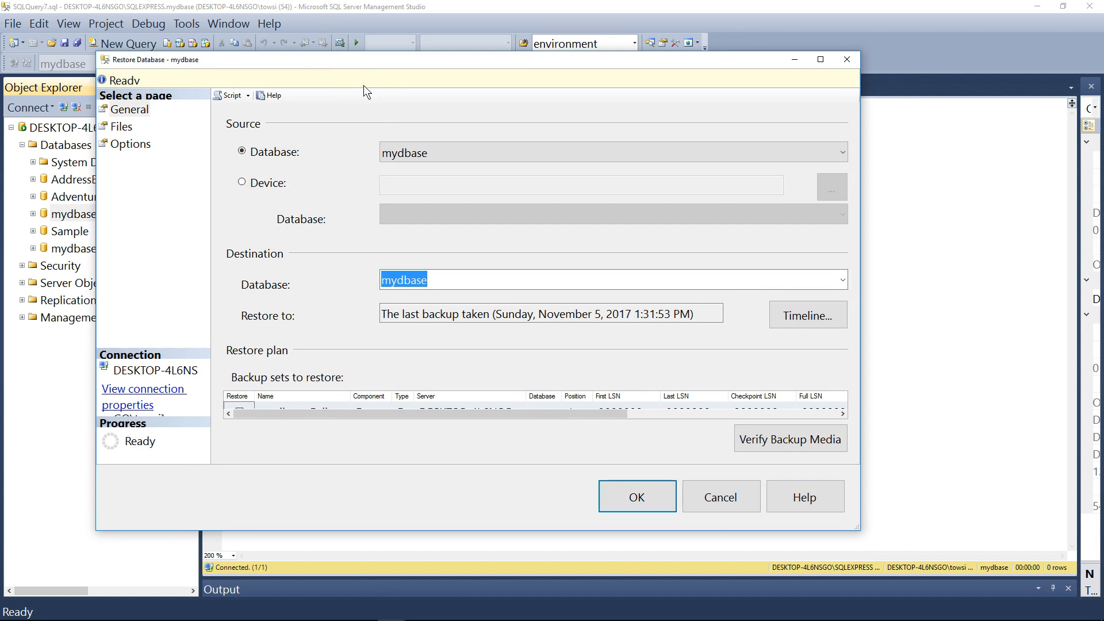
left_click_drag(364, 63, 373, 69)
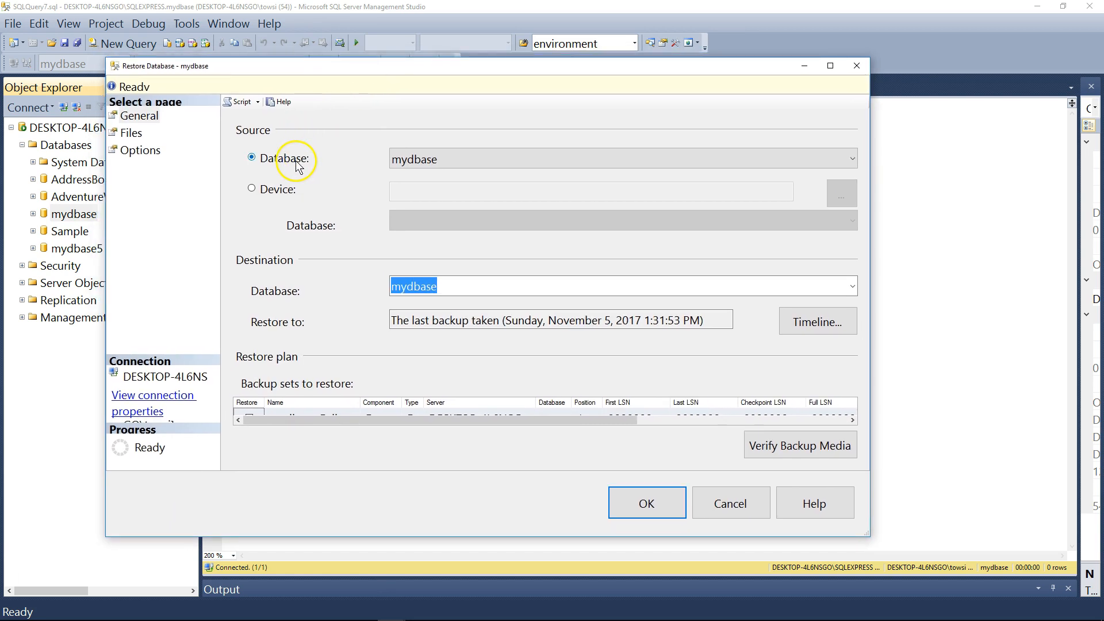
Set the restore source to a device and start adding a backup file to its backup media
left_click(519, 159)
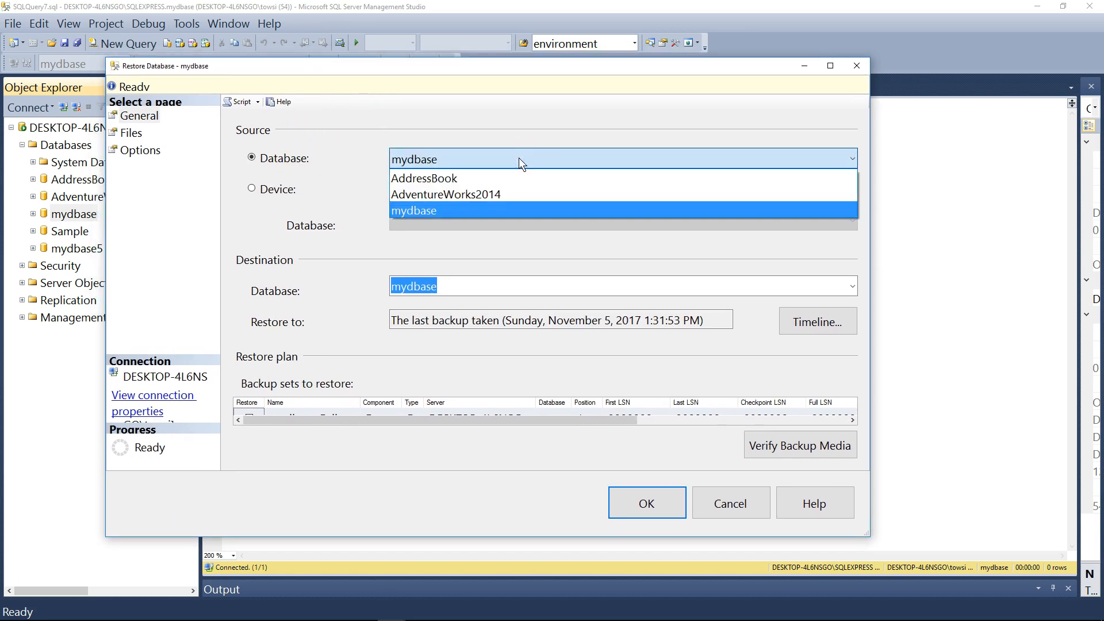
left_click(323, 196)
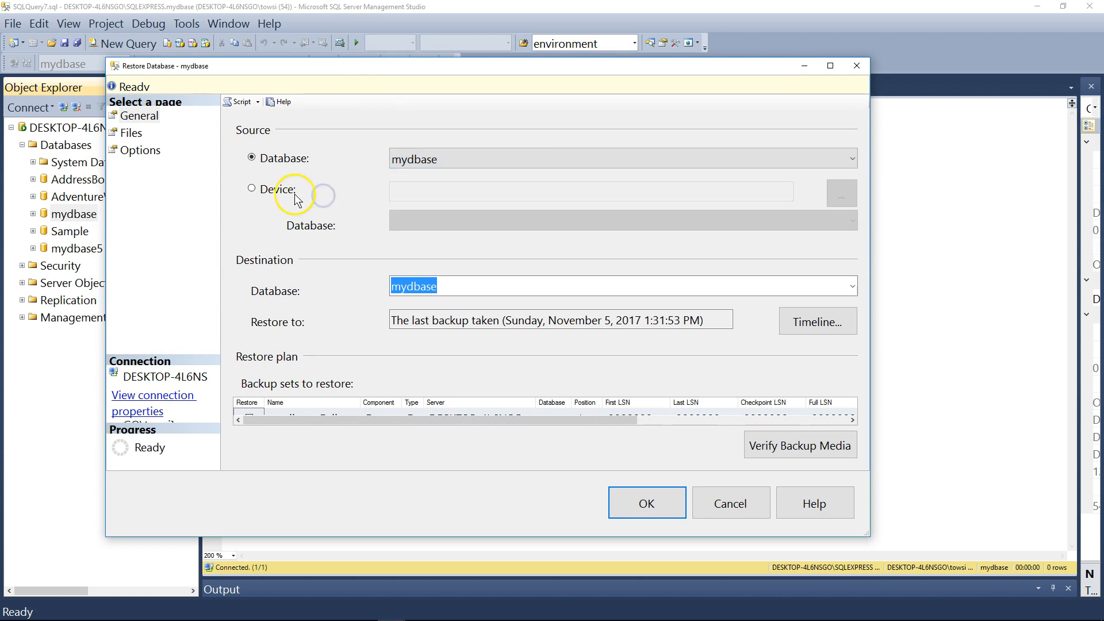
left_click(299, 192)
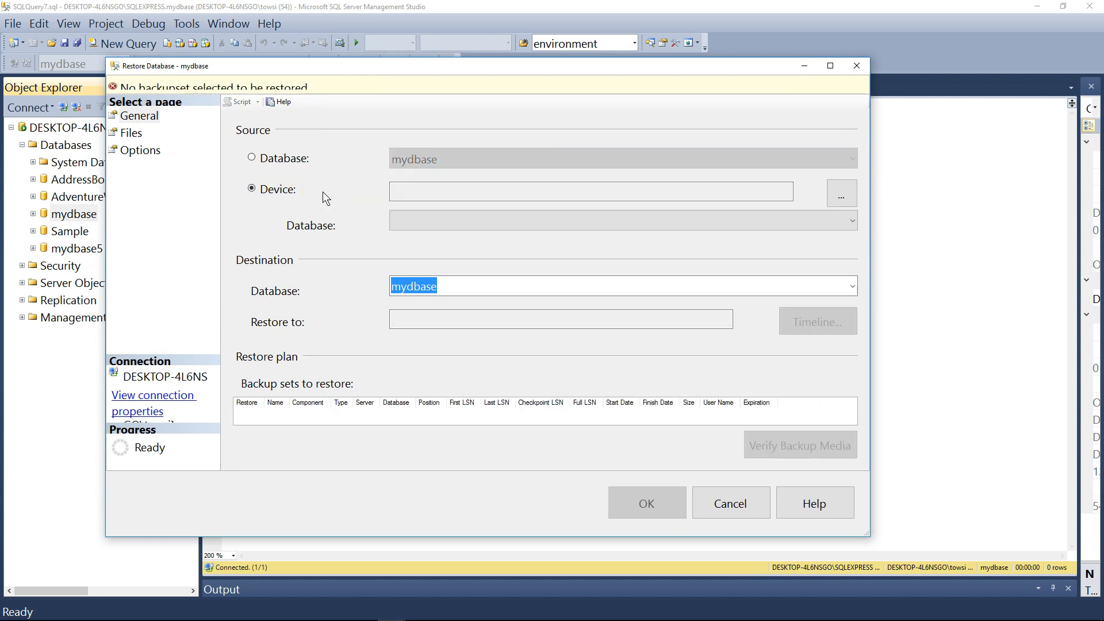
left_click(842, 194)
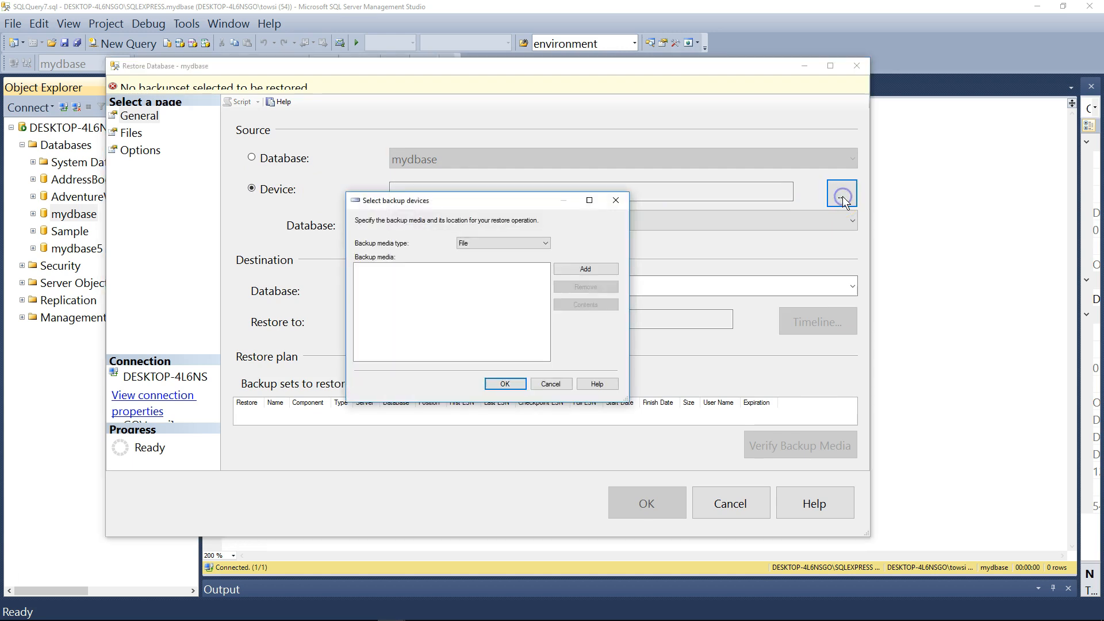
left_click_drag(518, 198, 510, 136)
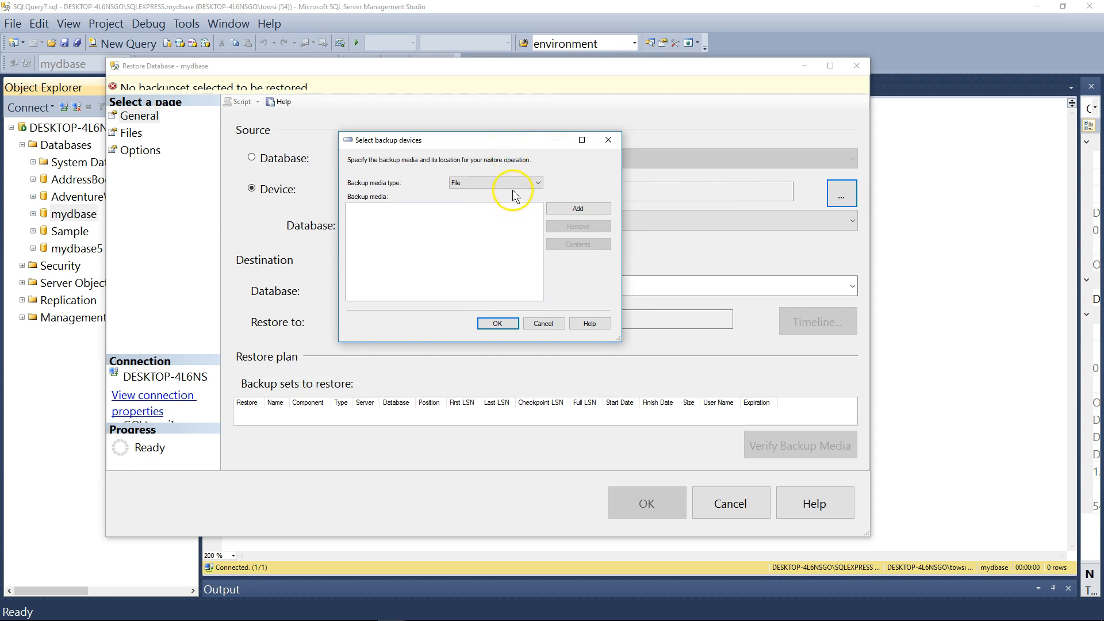
left_click(585, 209)
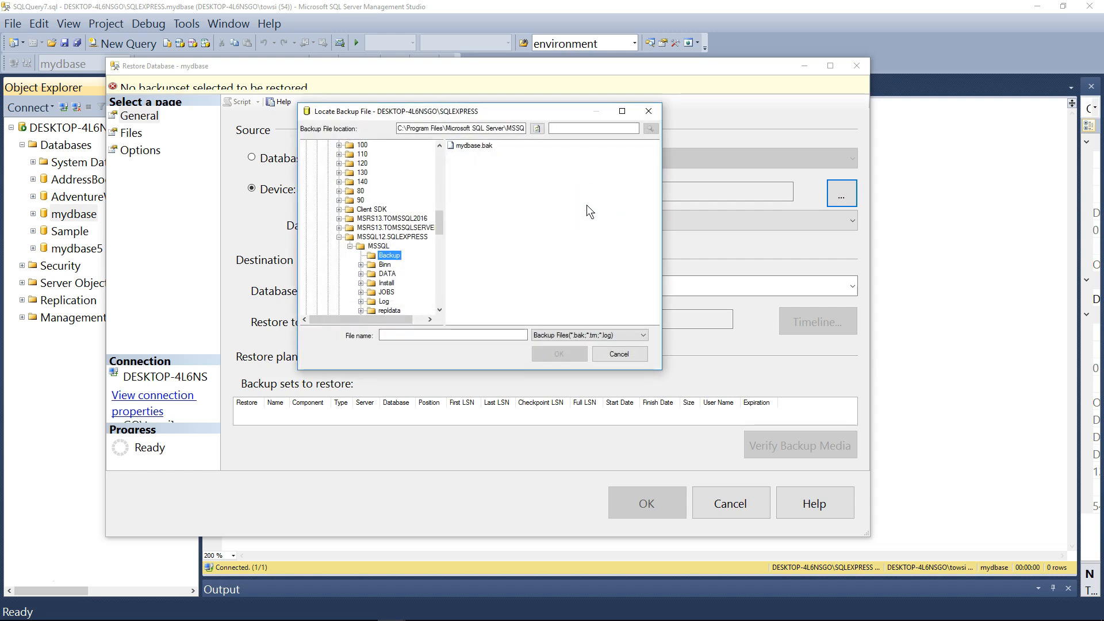
Examine the full location path of mydbase.bak in the default SQL Server Backup folder
left_click(487, 147)
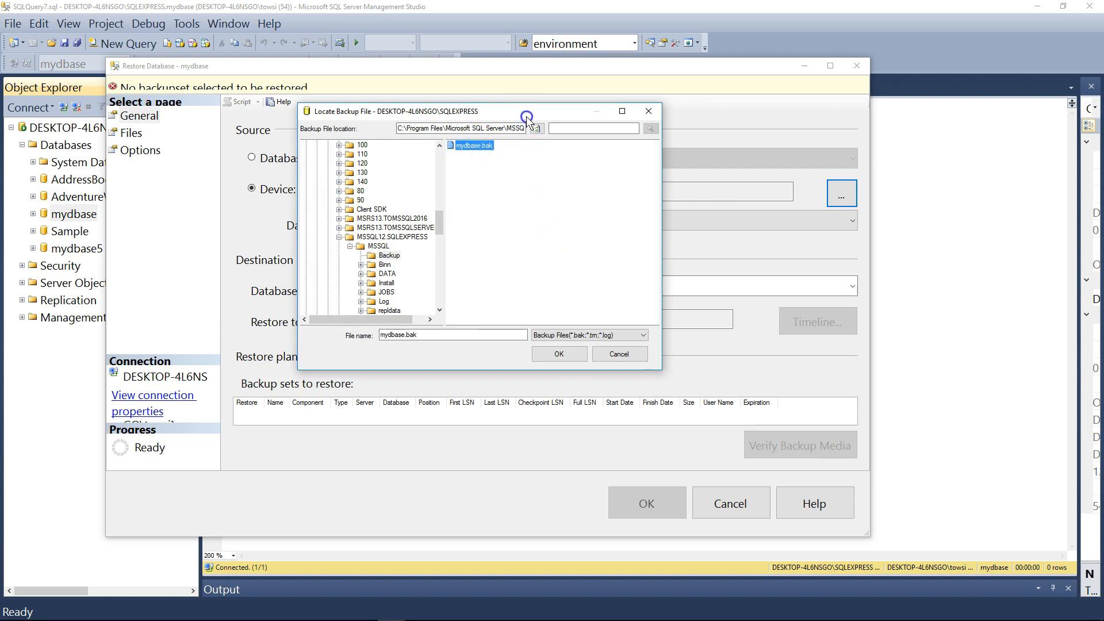
left_click_drag(523, 112, 512, 126)
left_click(490, 143)
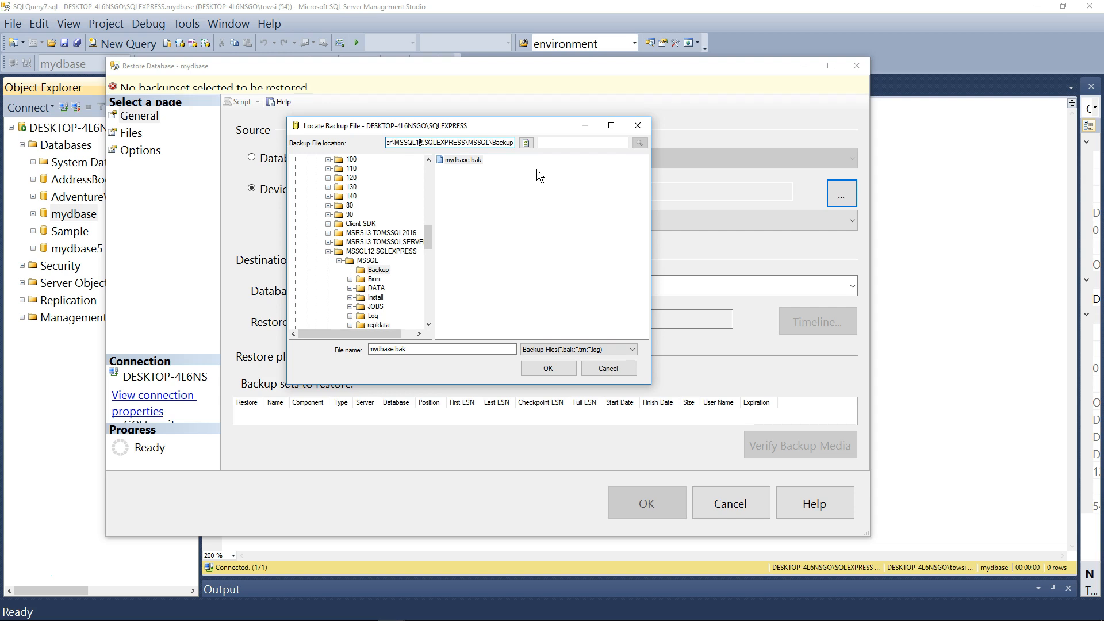
key("Left")
key("Left")
key("Left")
key("Left")
key("Left")
key("Left")
key("Left")
key("Left")
key("Left")
key("Left")
key("Left")
key("Left")
key("Left")
key("Left")
key("Left")
key("Left")
key("Left")
key("Left")
key("Left")
key("Left")
key("Left")
key("Left")
key("Left")
key("Left")
key("Left")
key("Left")
key("Left")
key("Left")
key("Left")
key("Left")
key("Left")
key("Left")
key("Left")
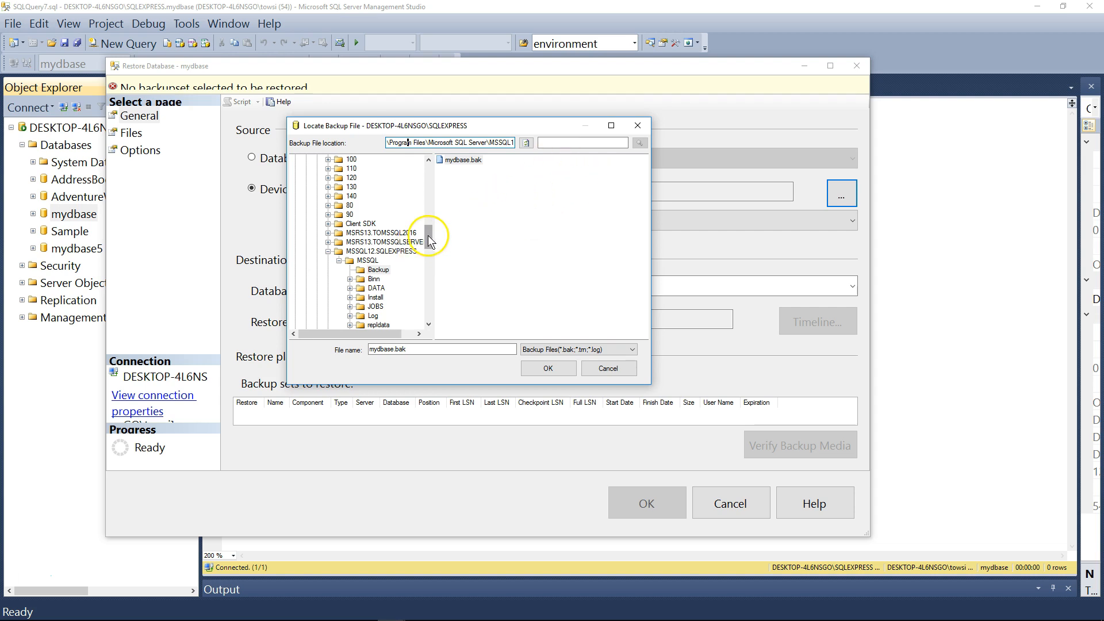
Choose mydbase.bak from the C:\data folder as the backup media and confirm it as the restore device
left_click_drag(428, 236, 432, 170)
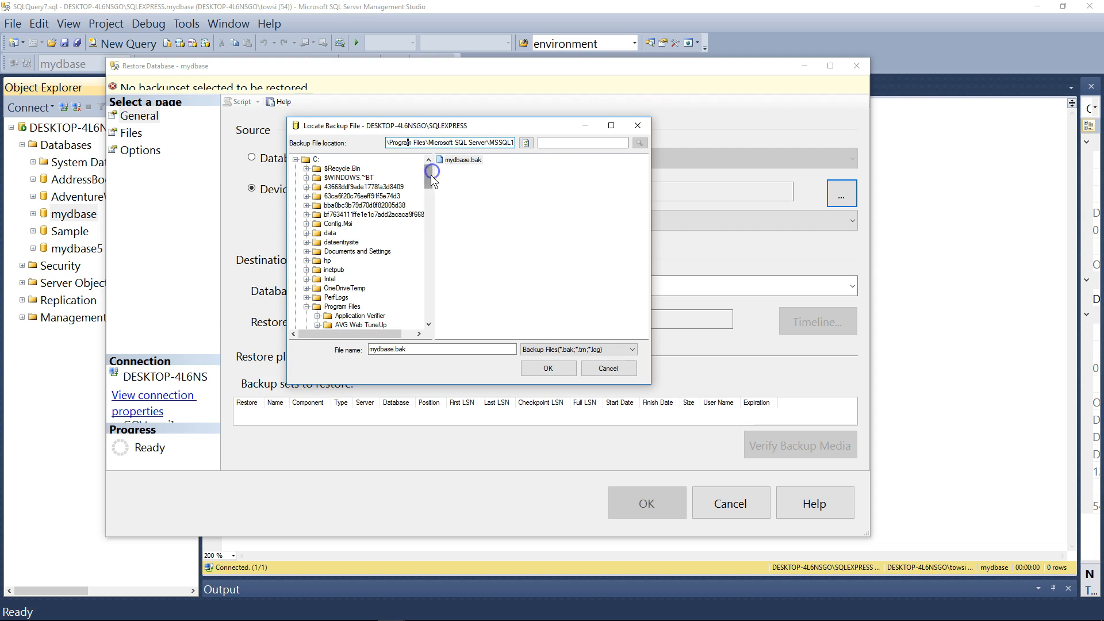
left_click(333, 234)
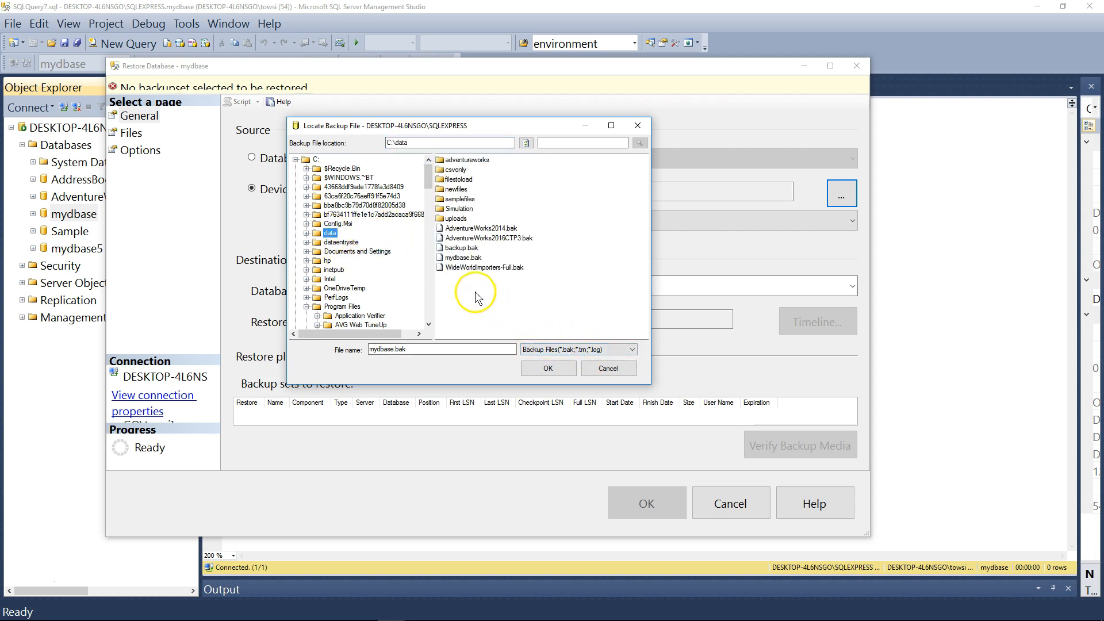
left_click(460, 258)
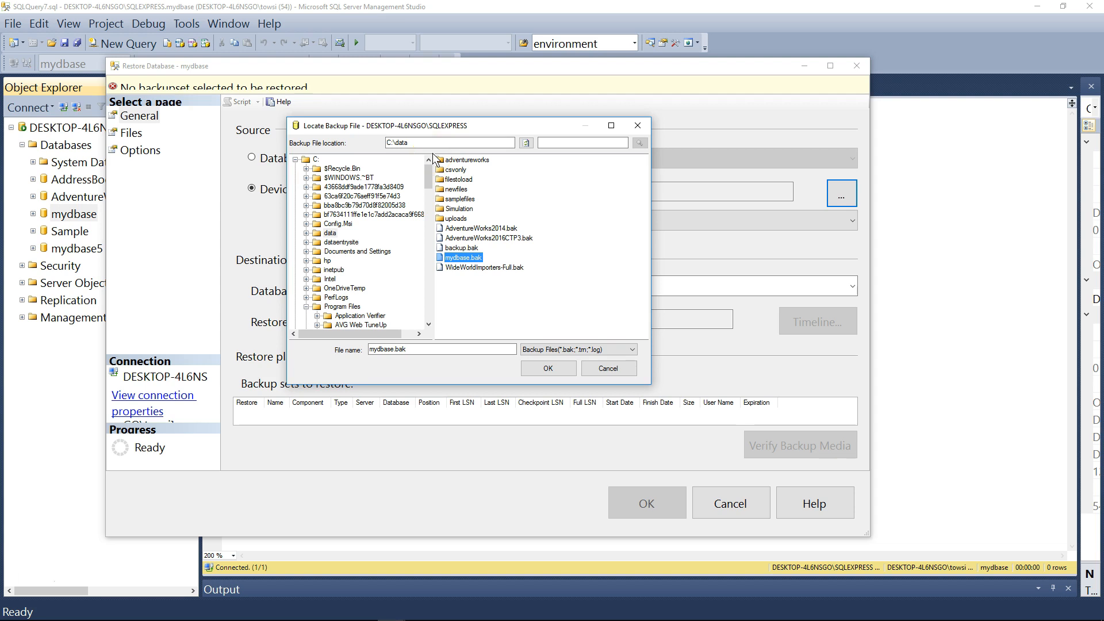
left_click(548, 369)
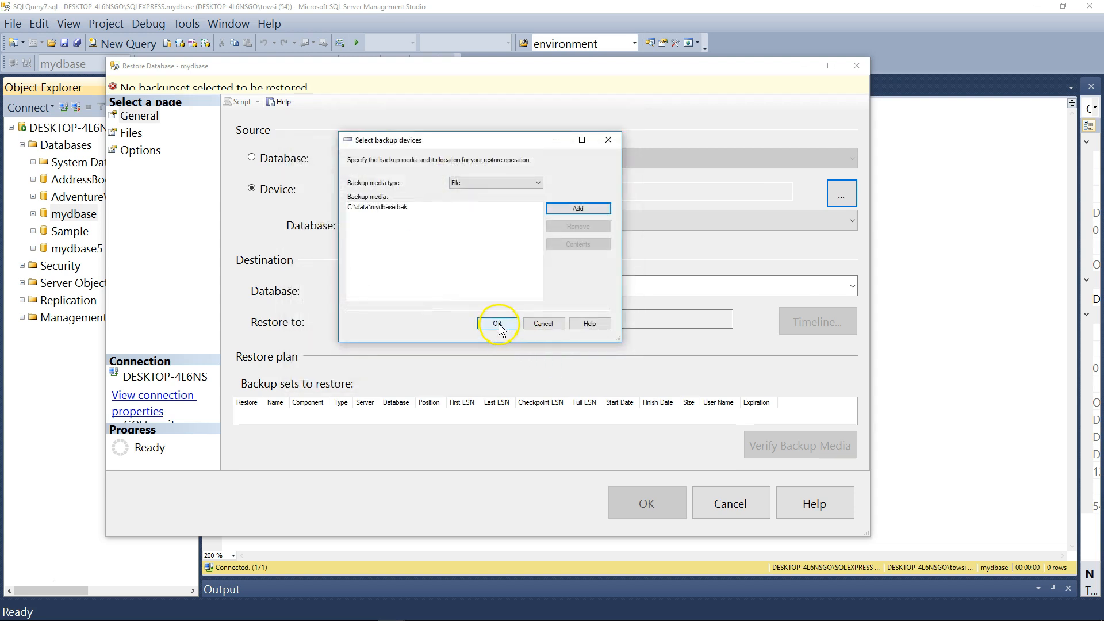
left_click(395, 207)
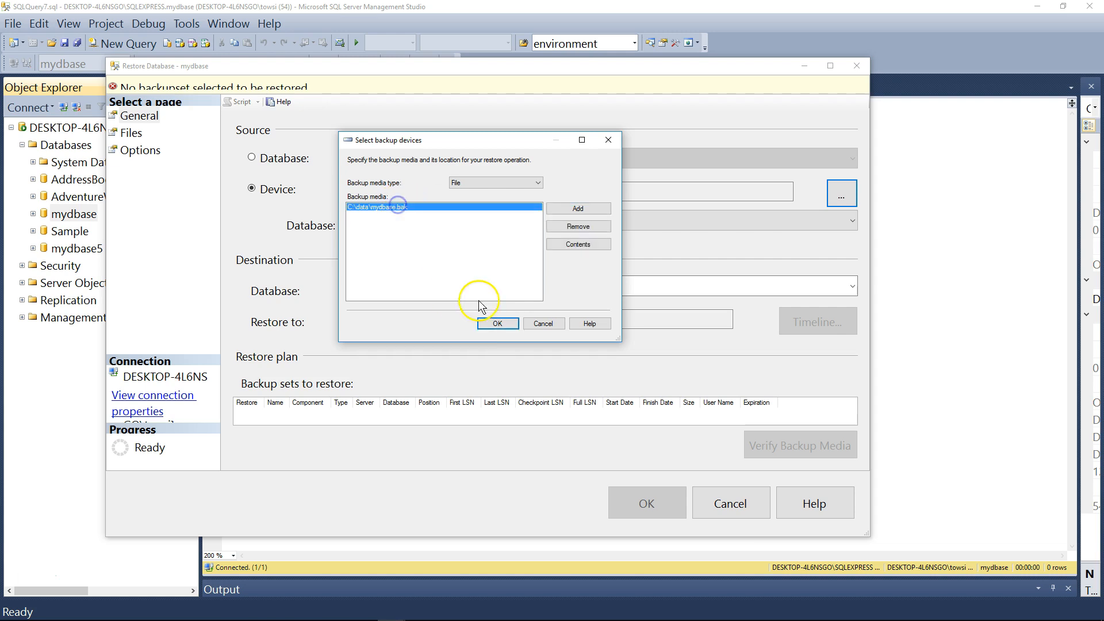
left_click(499, 324)
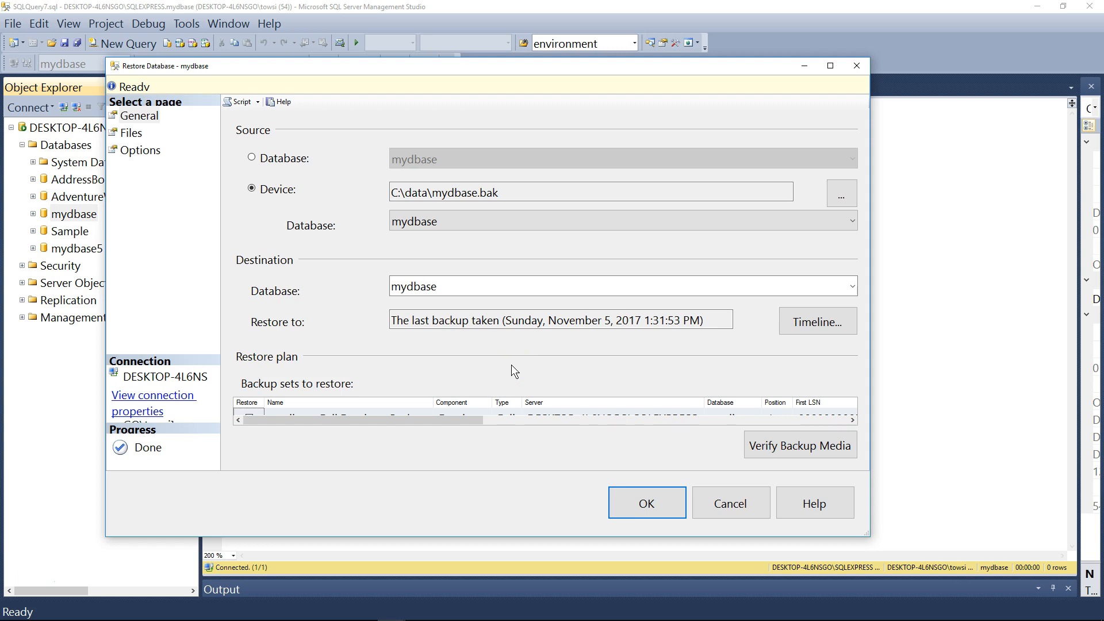
Verify the backup media and try to restore the backup over the mydbase database
left_click(817, 458)
left_click(586, 440)
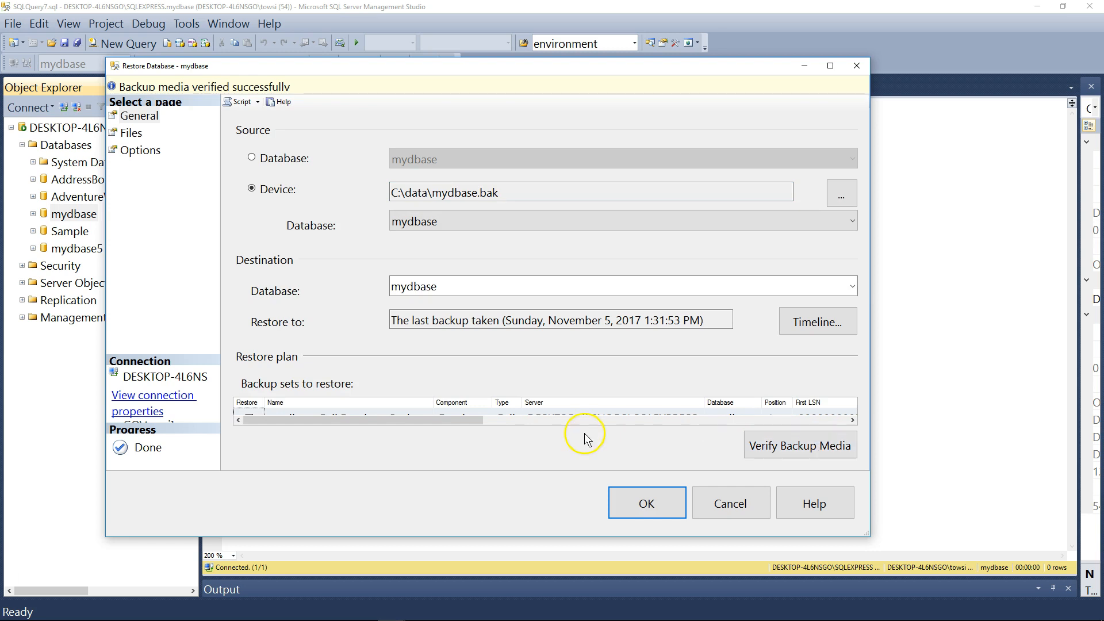
left_click(647, 504)
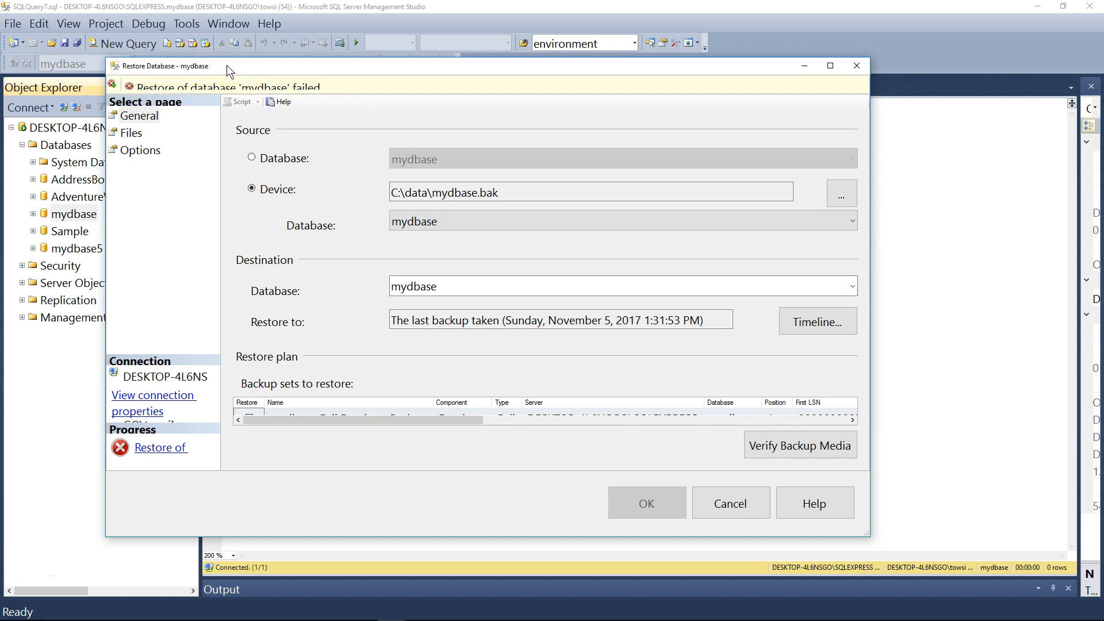
Read the details of the restore error and dismiss the message
left_click(251, 85)
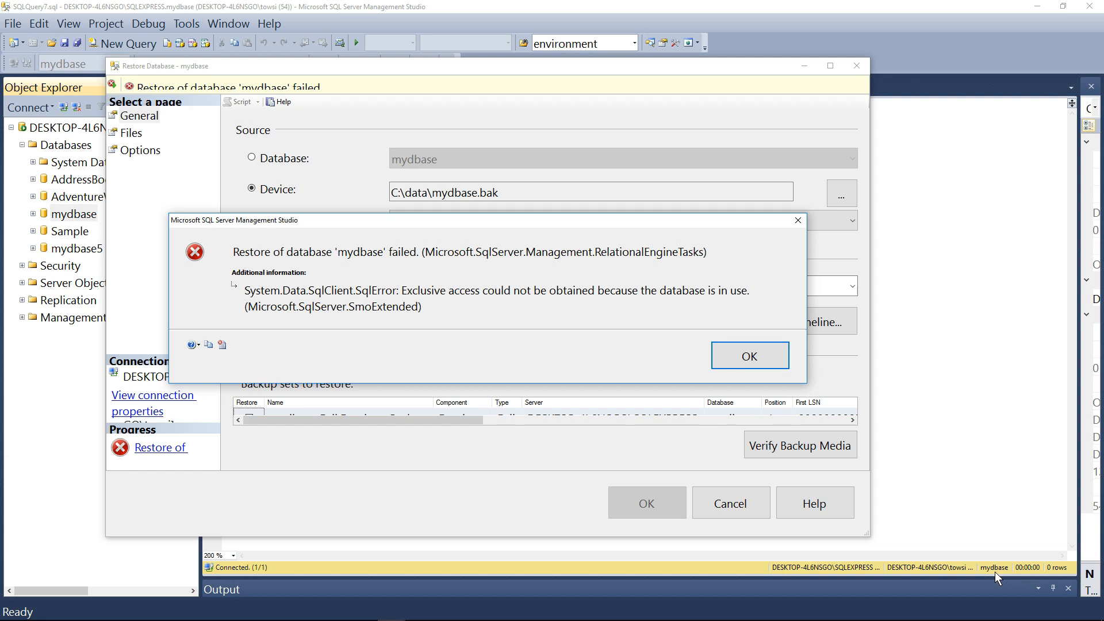
left_click(752, 370)
left_click(754, 364)
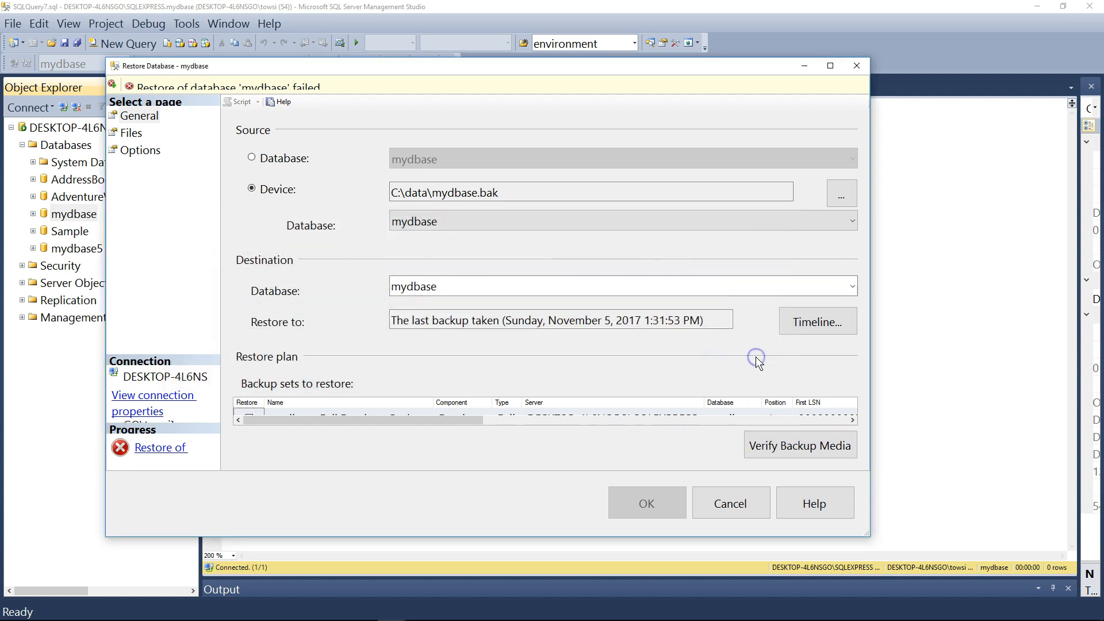
Set the destination database to mydbase2 and restore the backup into it
left_click(460, 300)
type("2")
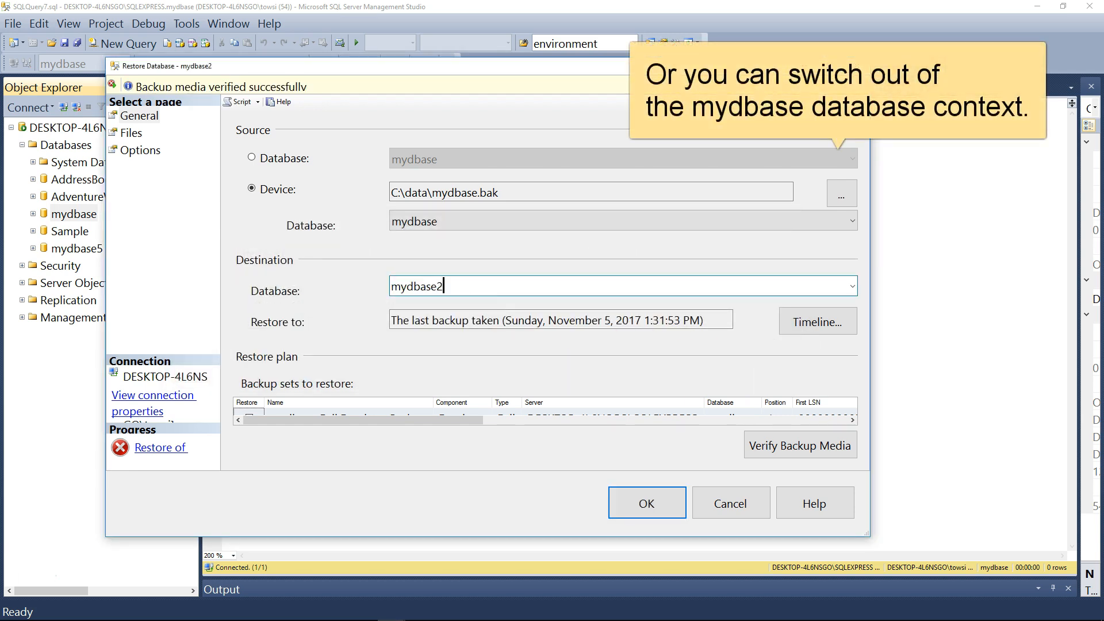
left_click(647, 506)
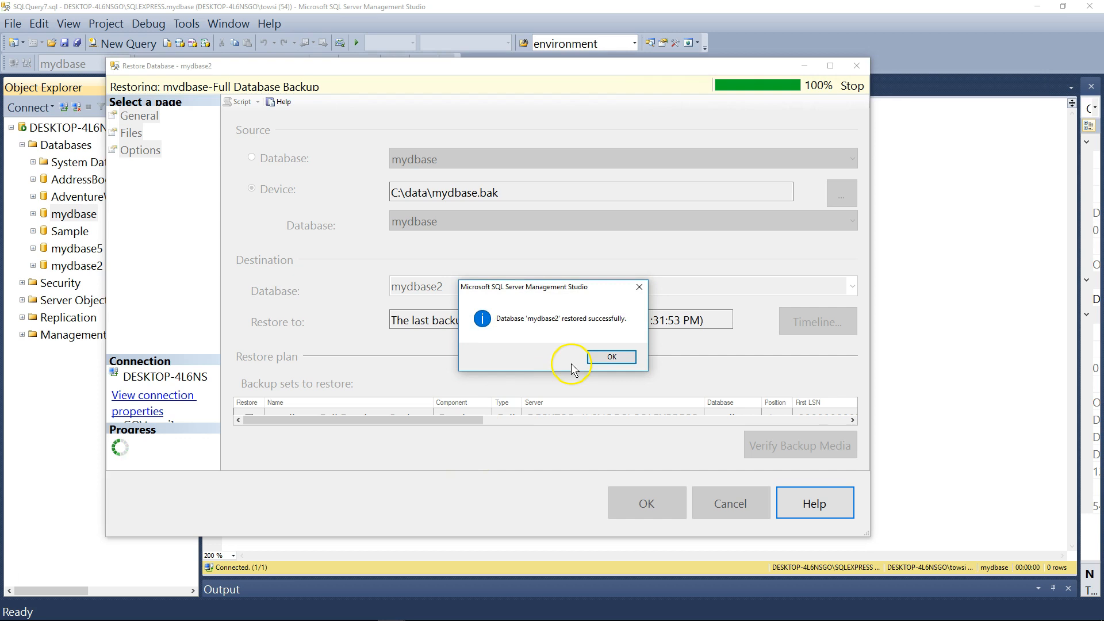
left_click(604, 356)
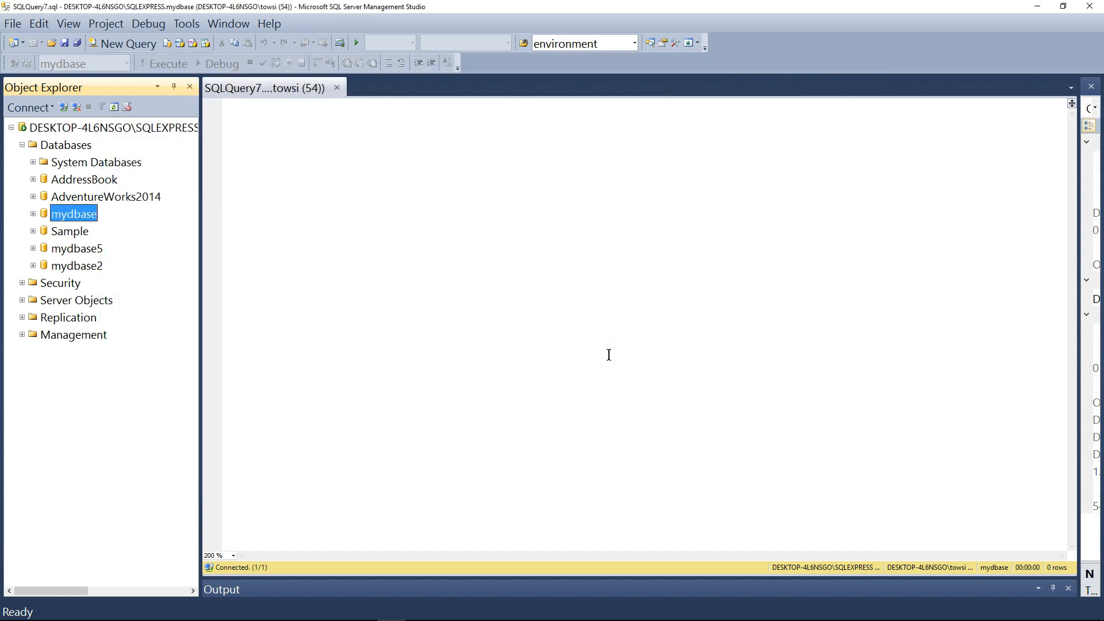
Examine the list of tables in the mydbase2 database and collapse it again
left_click(332, 316)
double_click(76, 266)
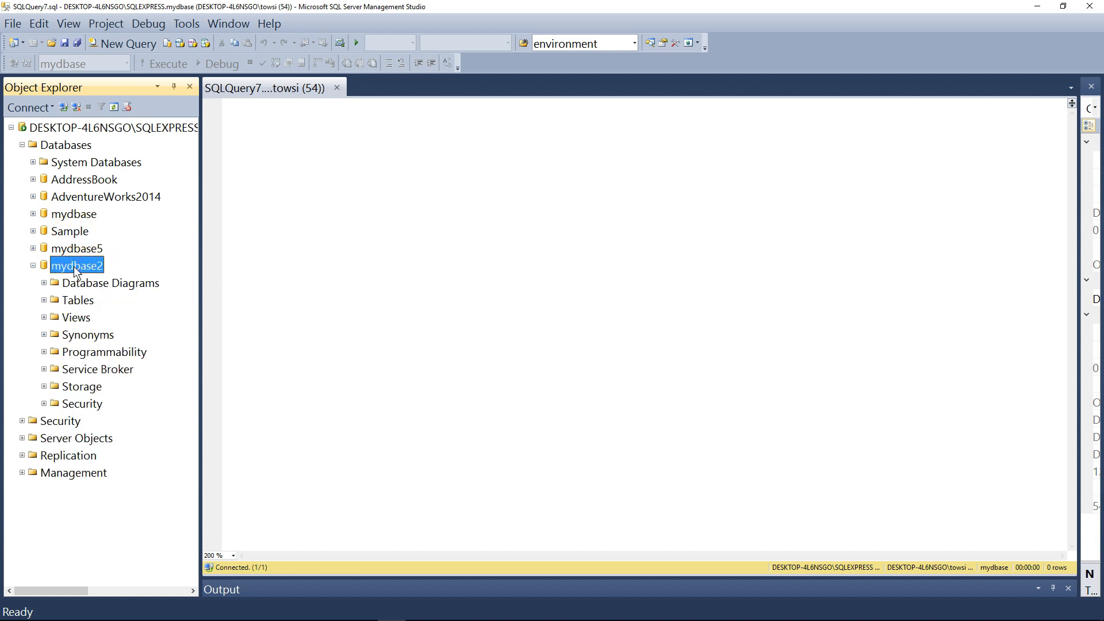
left_click(297, 134)
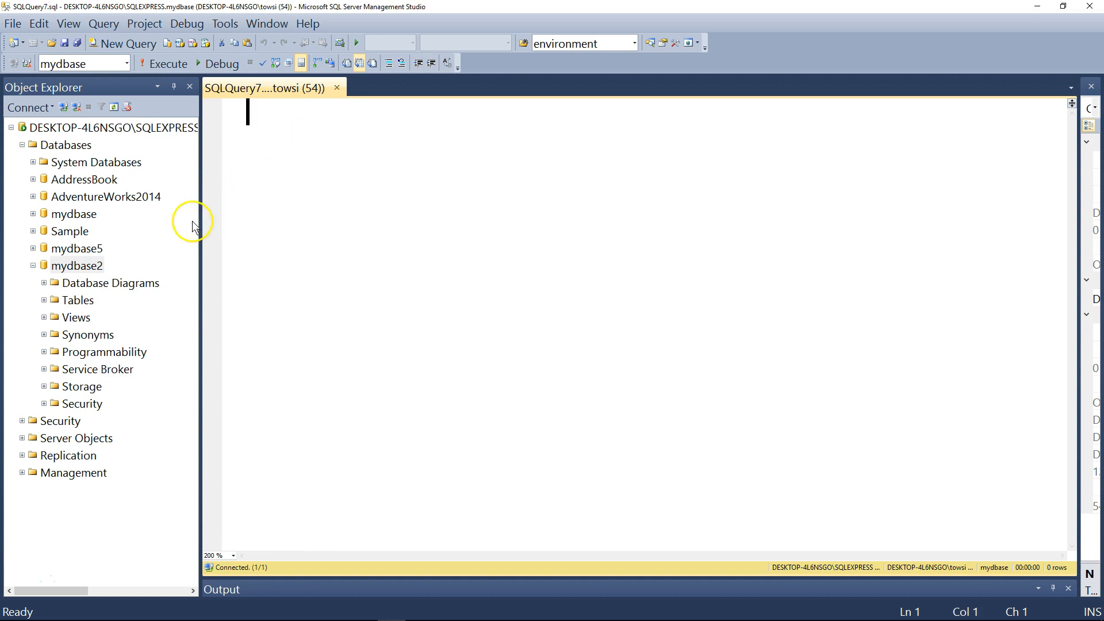
double_click(81, 300)
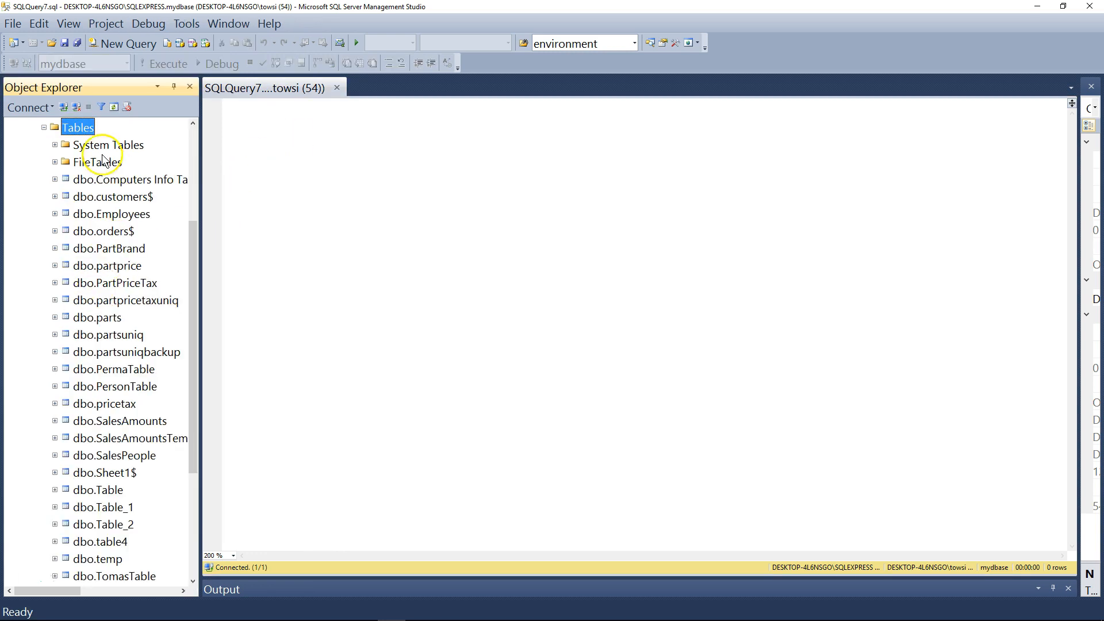
left_click_drag(195, 300, 199, 211)
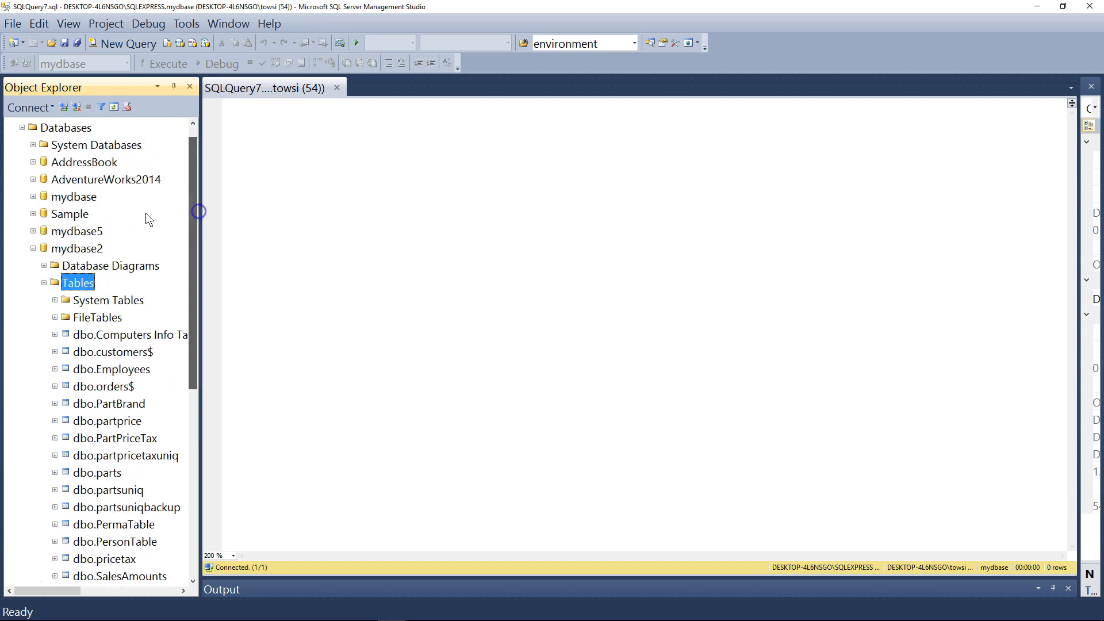
left_click(32, 249)
left_click(32, 266)
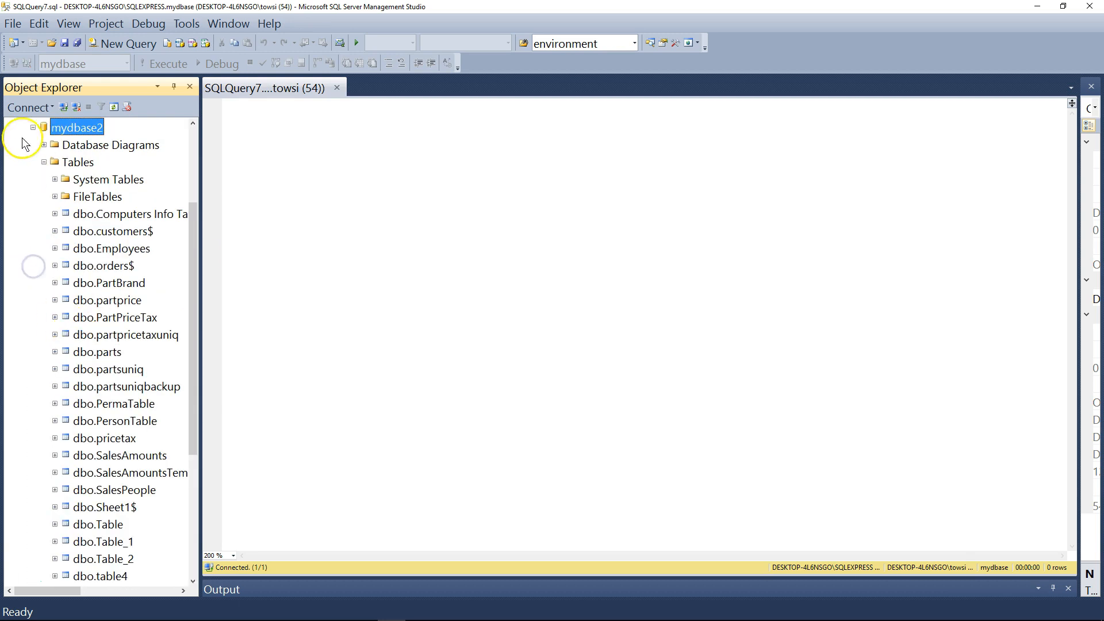
left_click(44, 163)
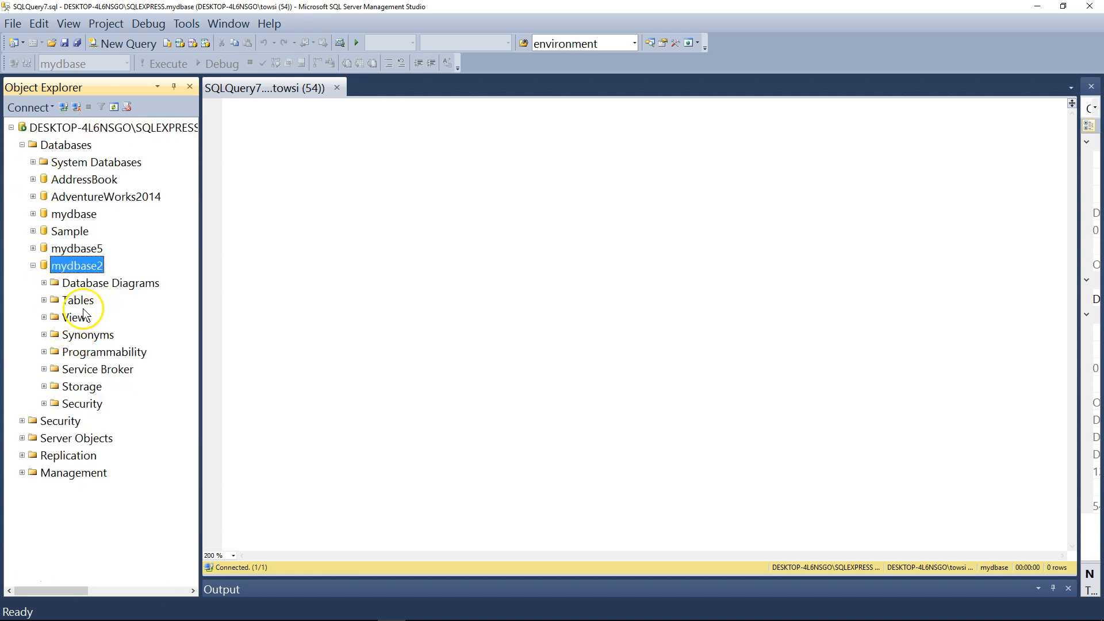
Examine the stored procedures under the Programmability folder of mydbase2, including dbo.InsertProc, and collapse the database
left_click(96, 353)
double_click(95, 353)
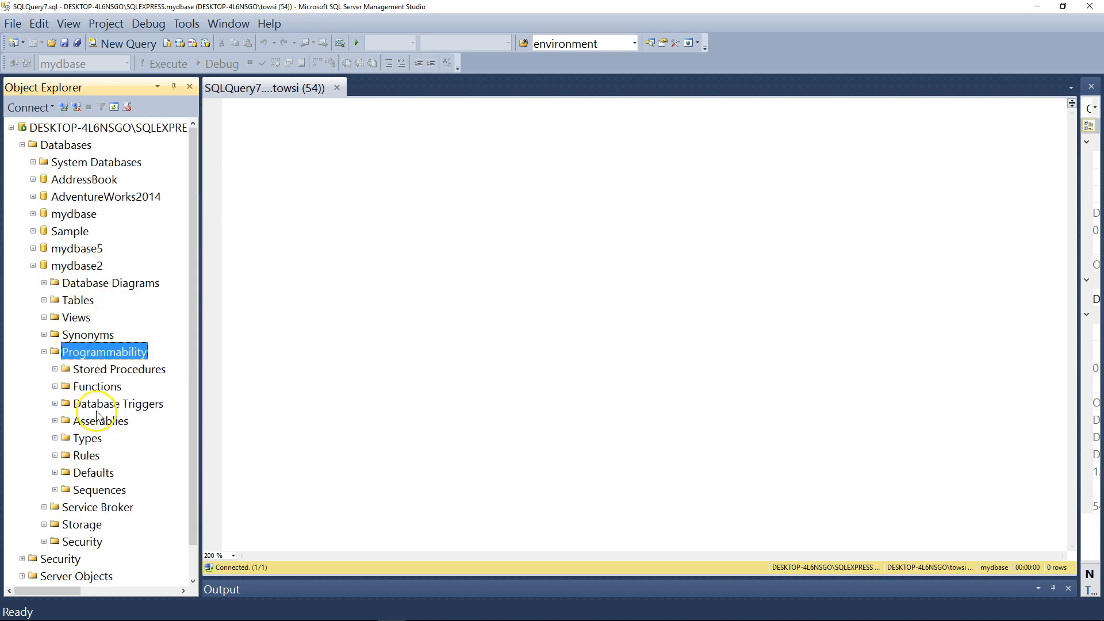
double_click(113, 371)
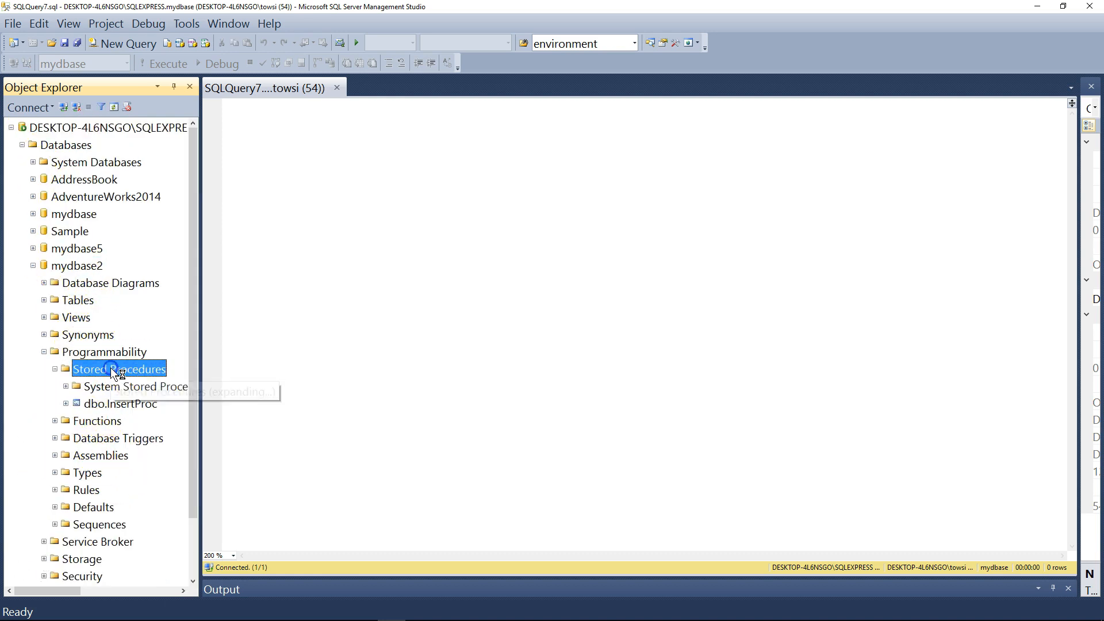
left_click(143, 405)
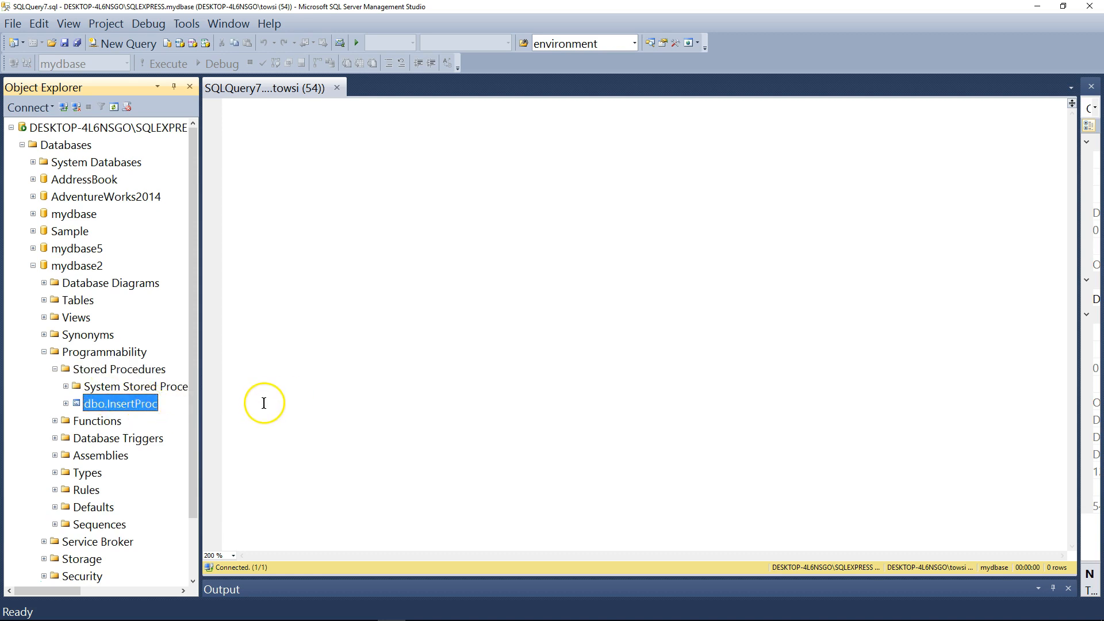
left_click_drag(198, 305, 212, 305)
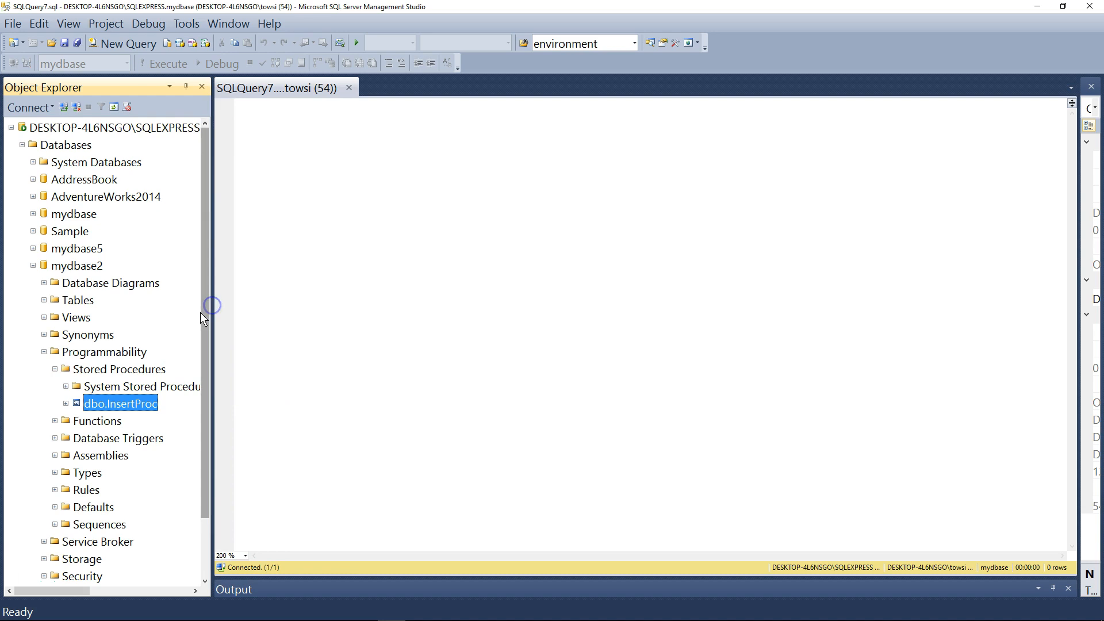
left_click(33, 266)
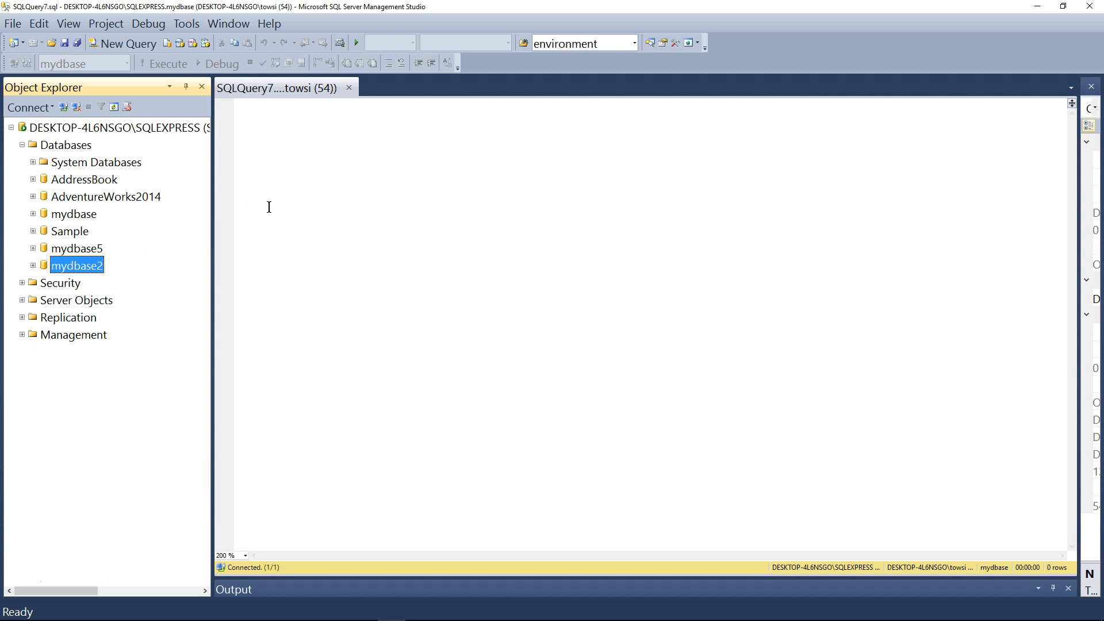
Take the mydbase2 database offline and close the result message
left_click(55, 248)
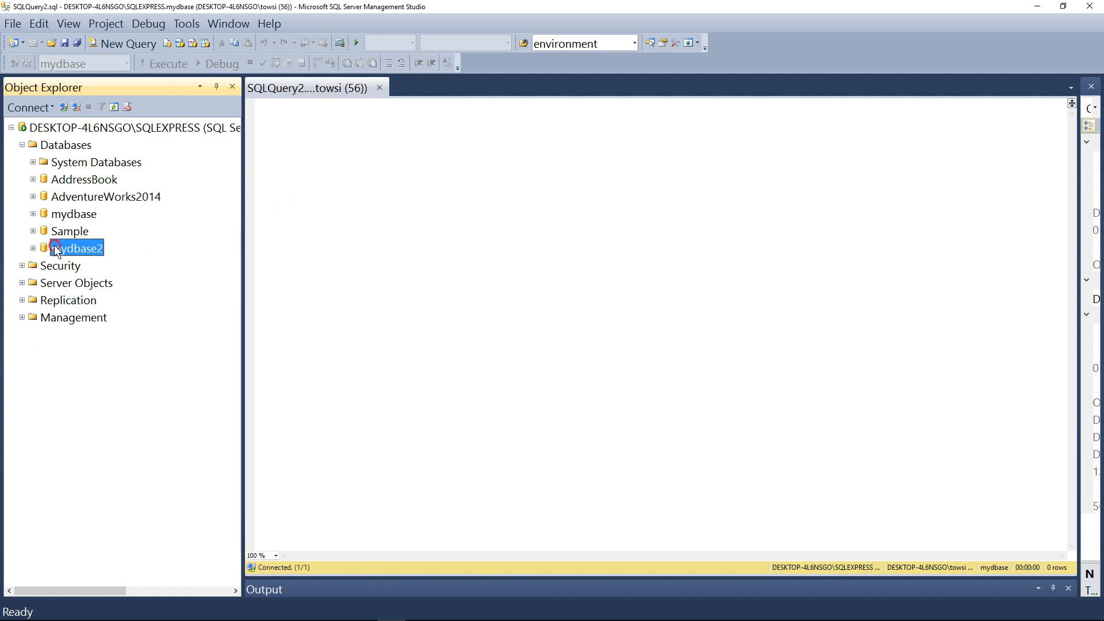
right_click(54, 246)
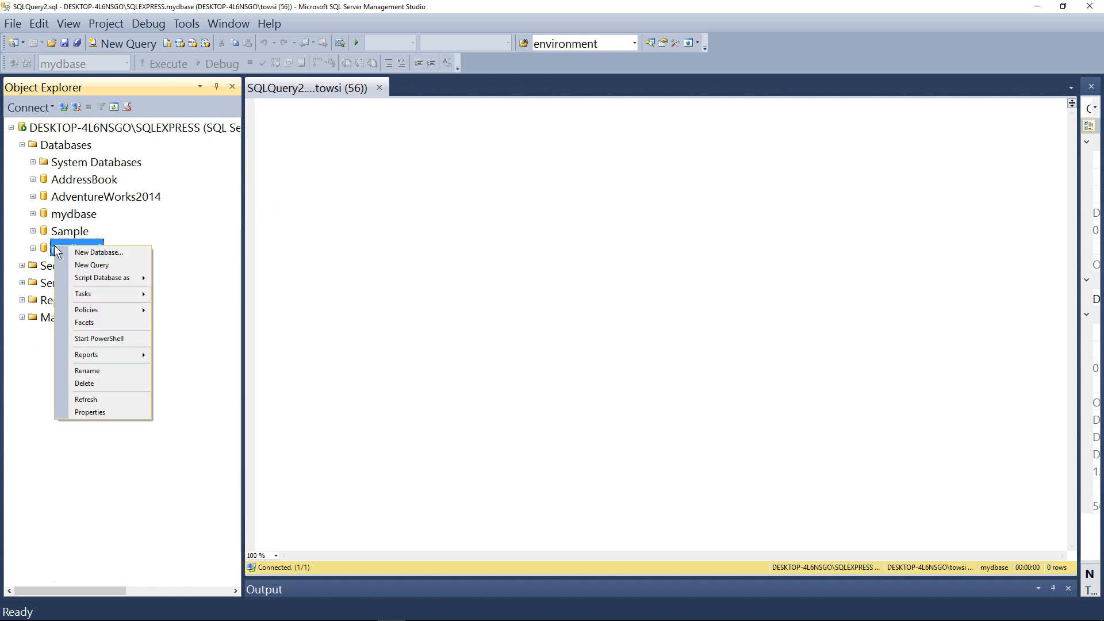
left_click(140, 299)
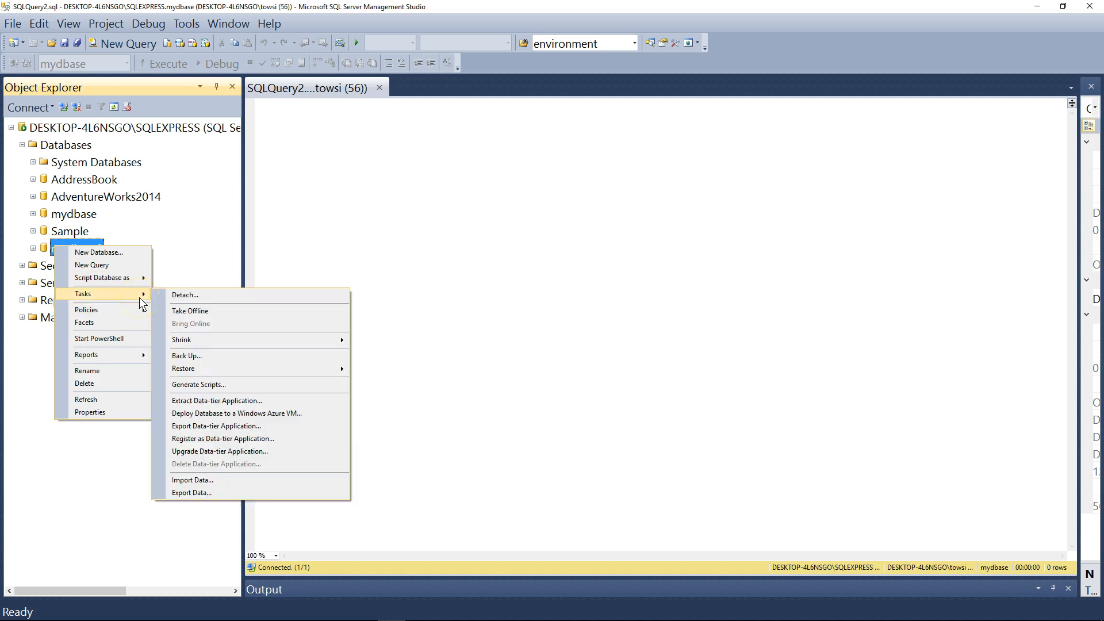
left_click(260, 321)
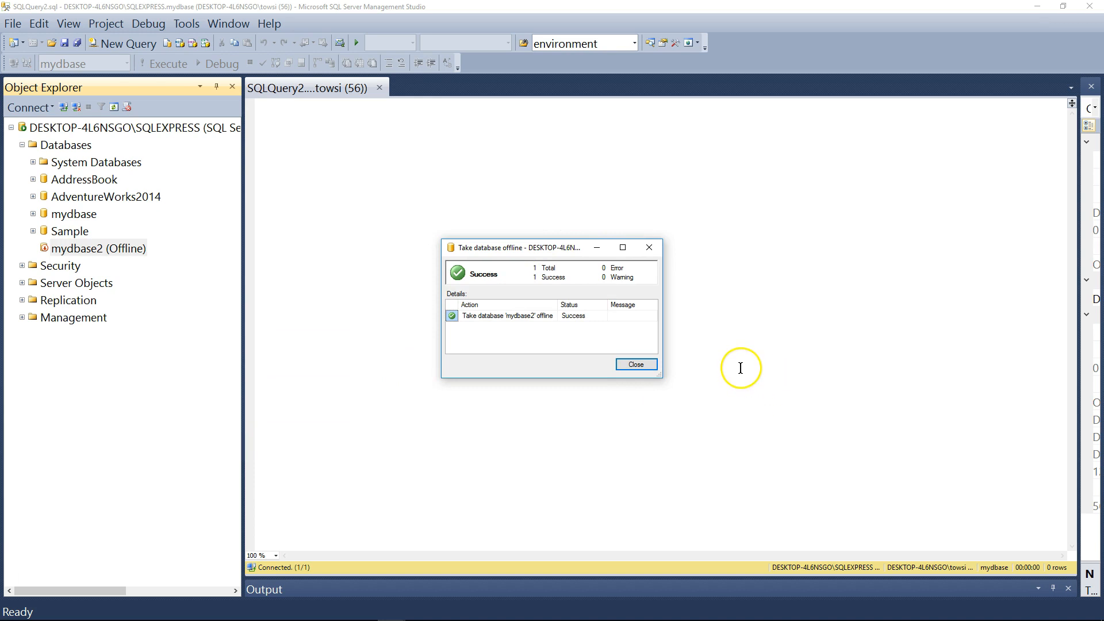
left_click(635, 363)
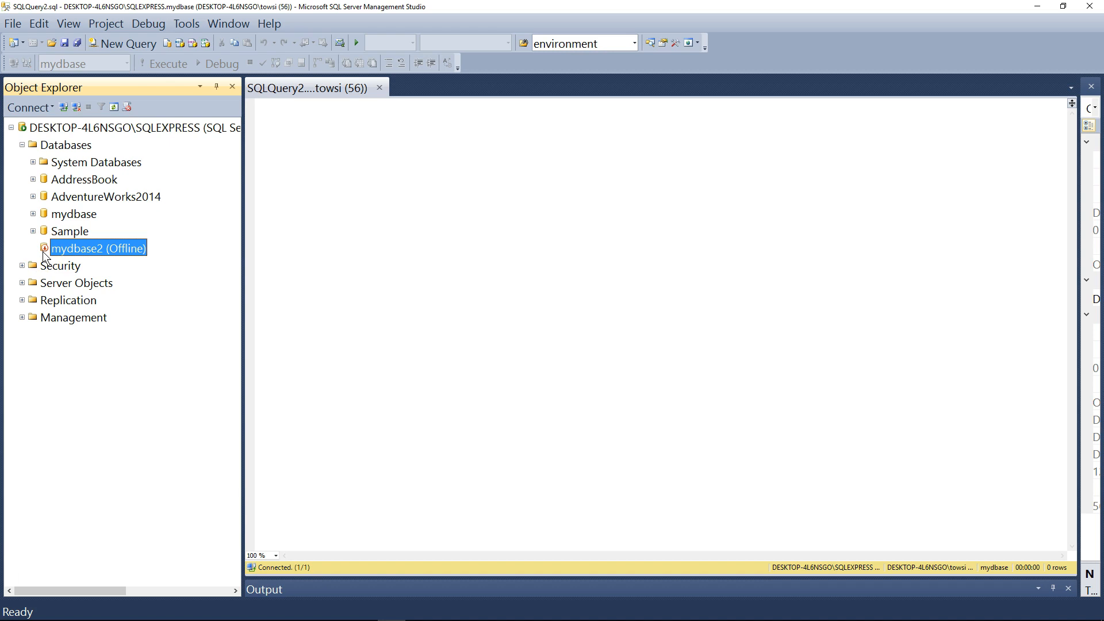
Bring the offline mydbase2 database back online and close the result message
right_click(74, 249)
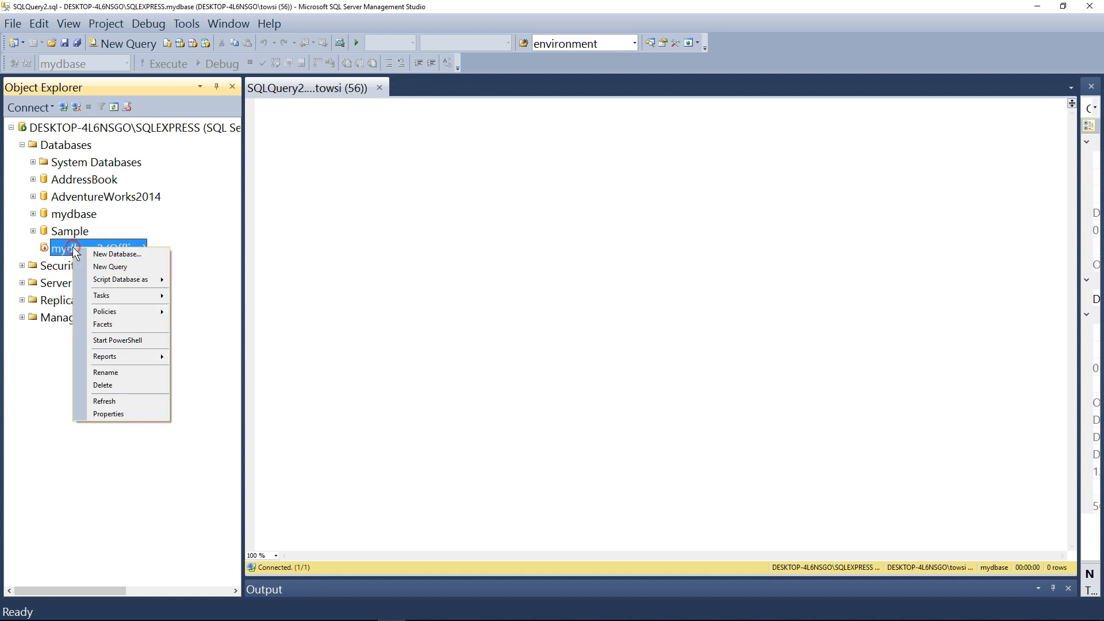
mouse_move(149, 296)
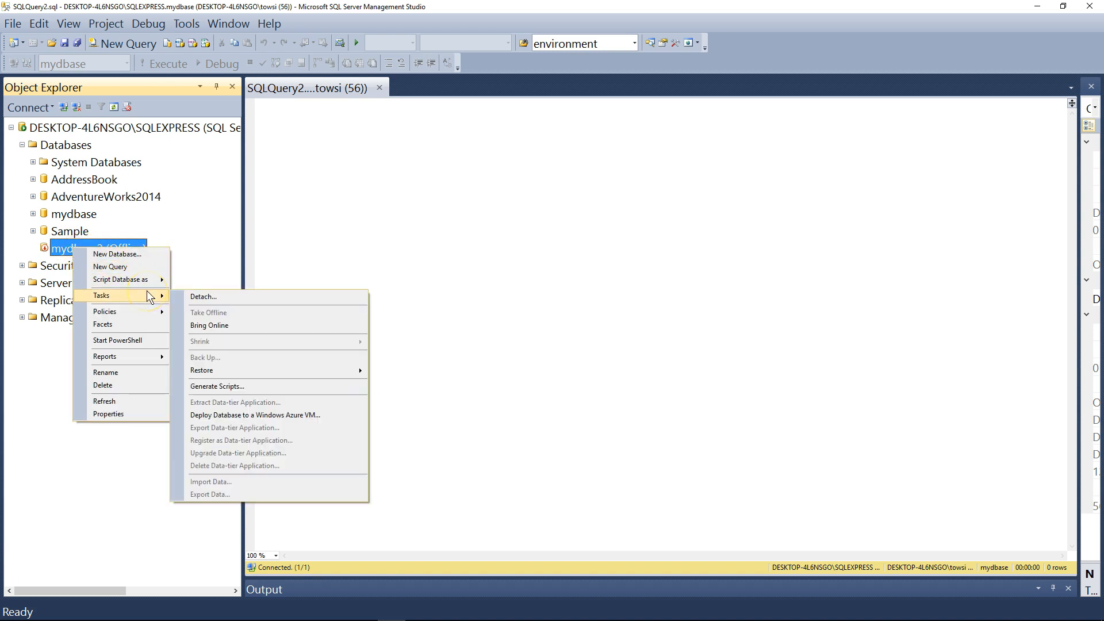
left_click(277, 328)
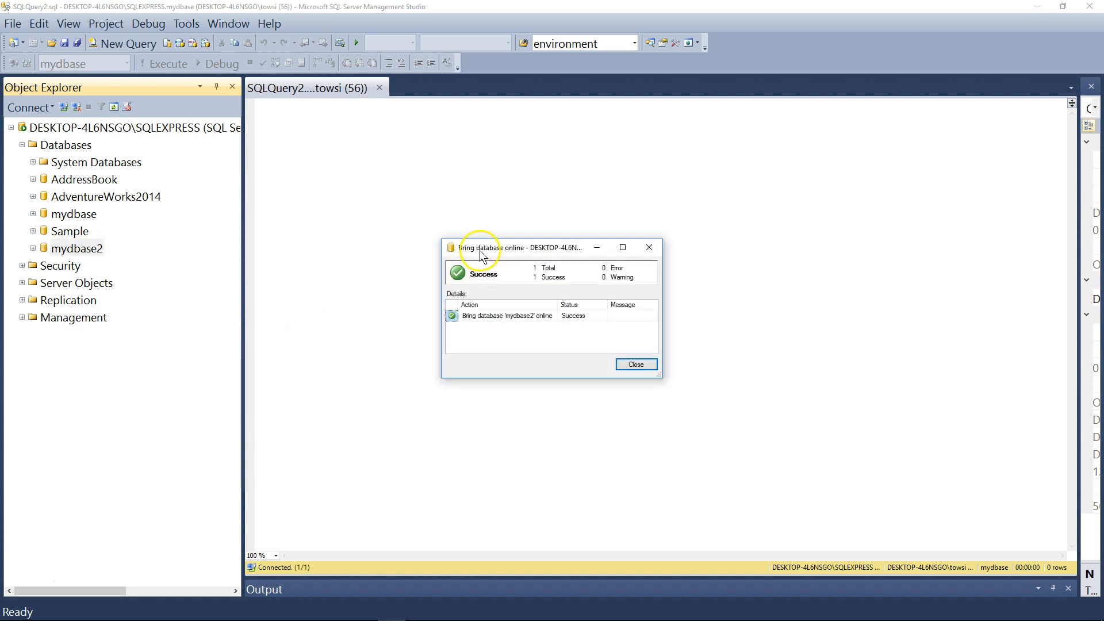
left_click(636, 365)
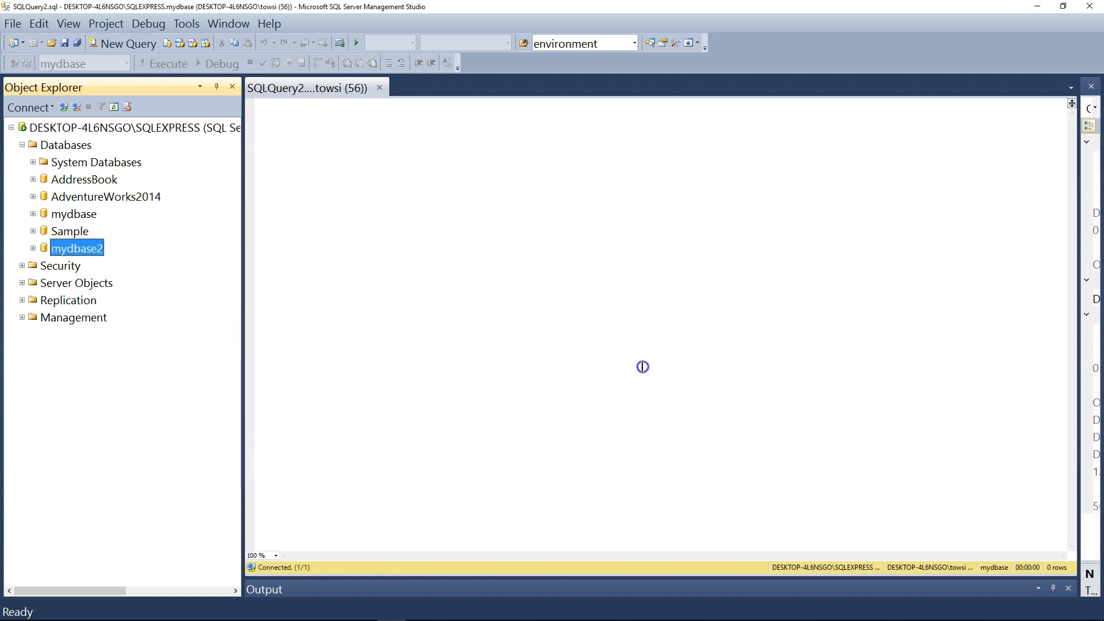
Take the mydbase2 database offline again and close the open query window
right_click(84, 251)
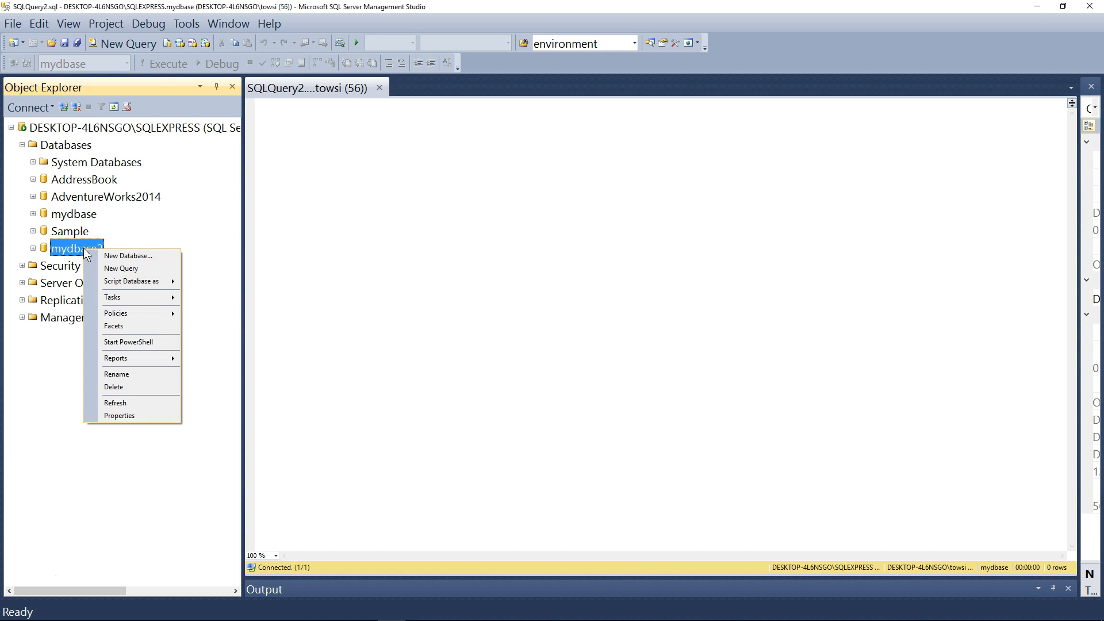
mouse_move(153, 296)
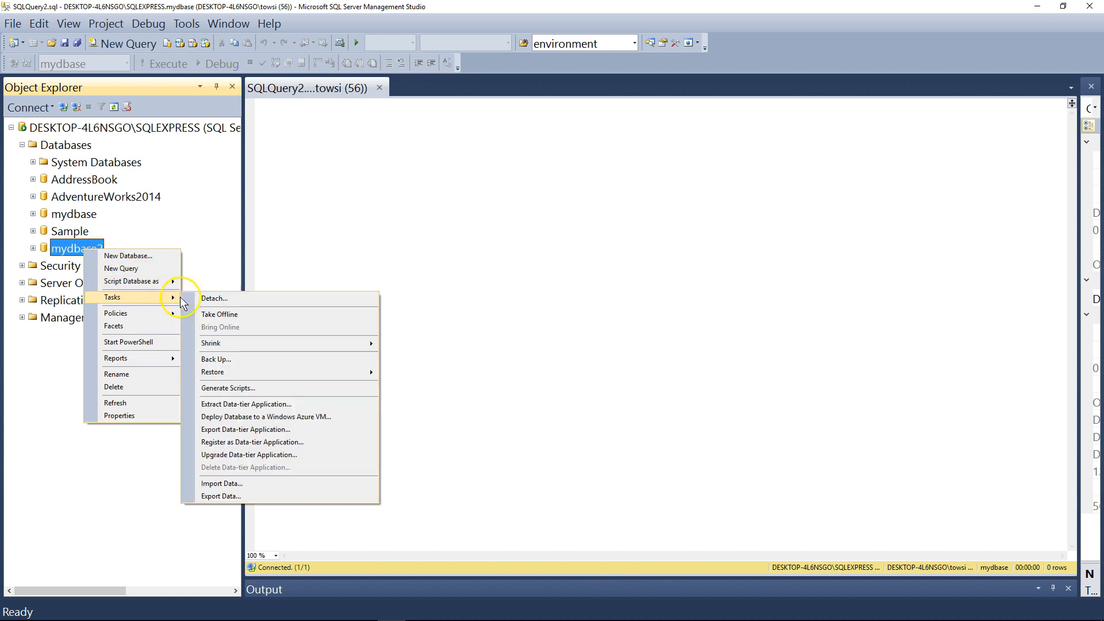
left_click(257, 314)
left_click(636, 364)
left_click(412, 156)
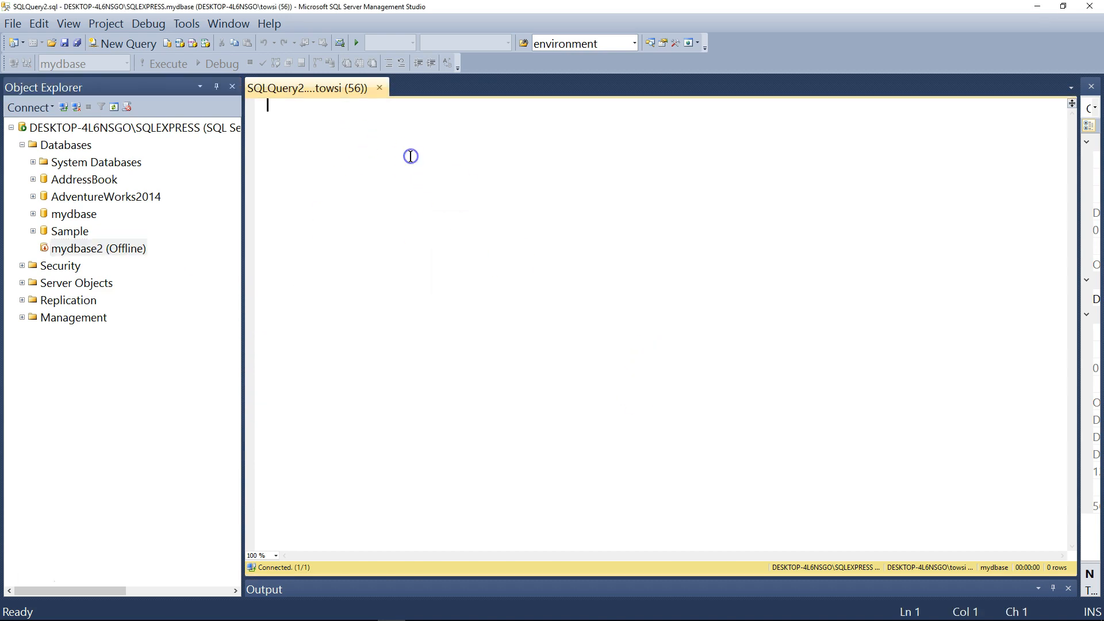
left_click(384, 90)
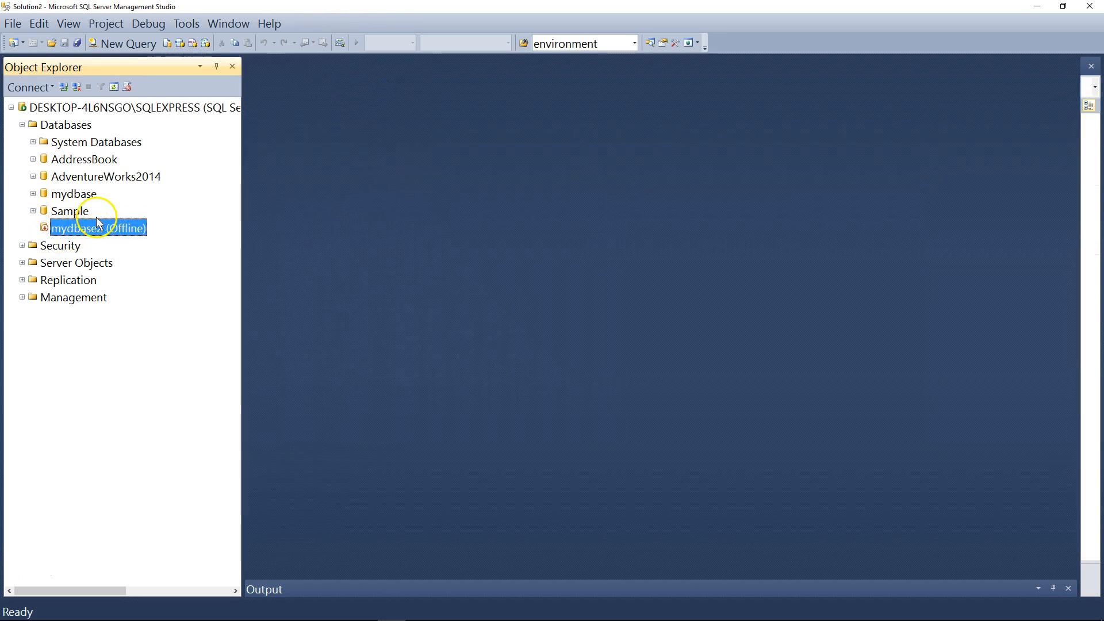
Open a new query window and bring the mydbase2 database online again
left_click(118, 45)
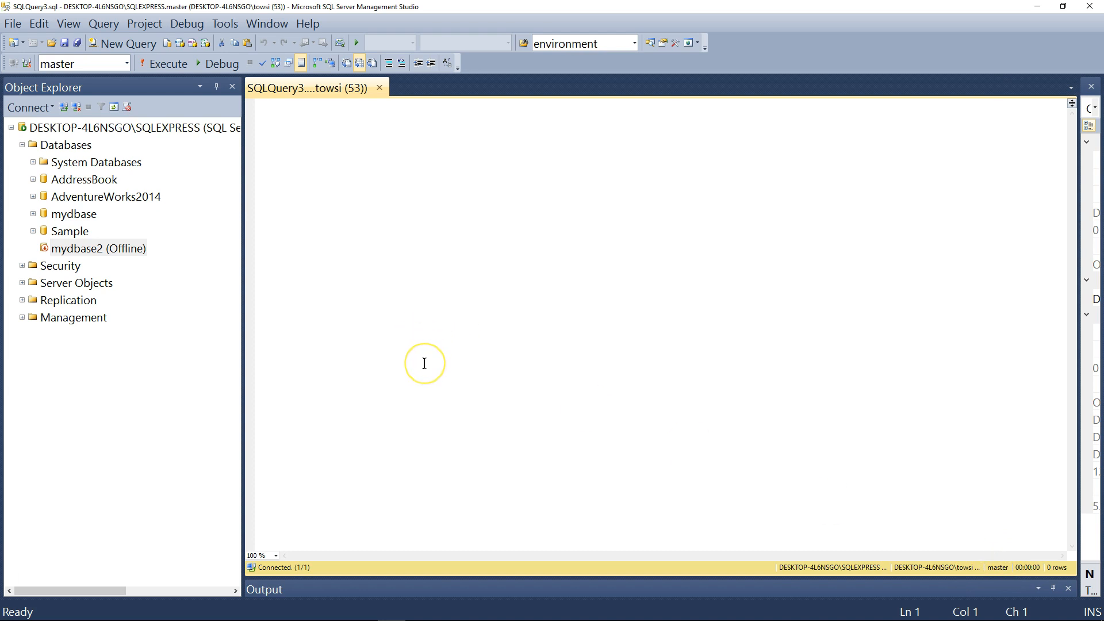
right_click(65, 253)
mouse_move(145, 295)
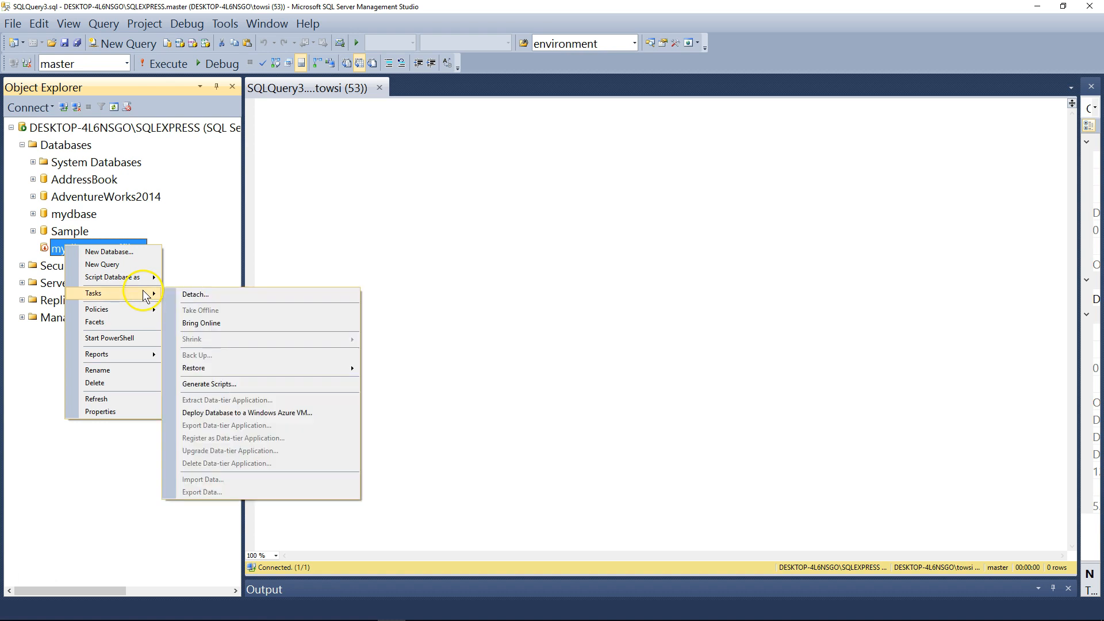
left_click(247, 322)
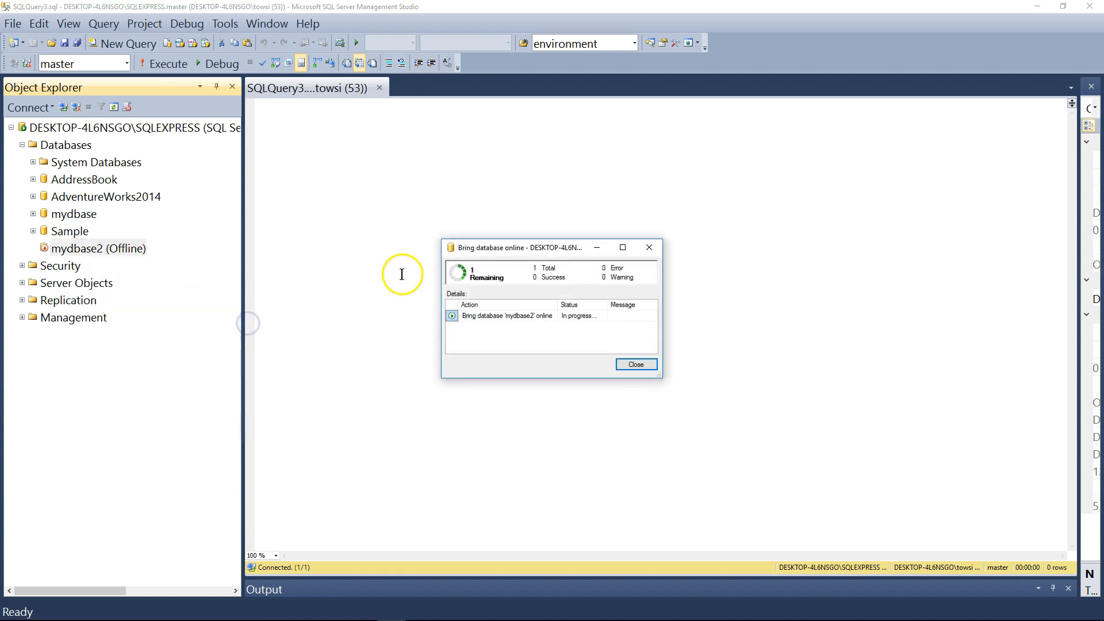
left_click(628, 365)
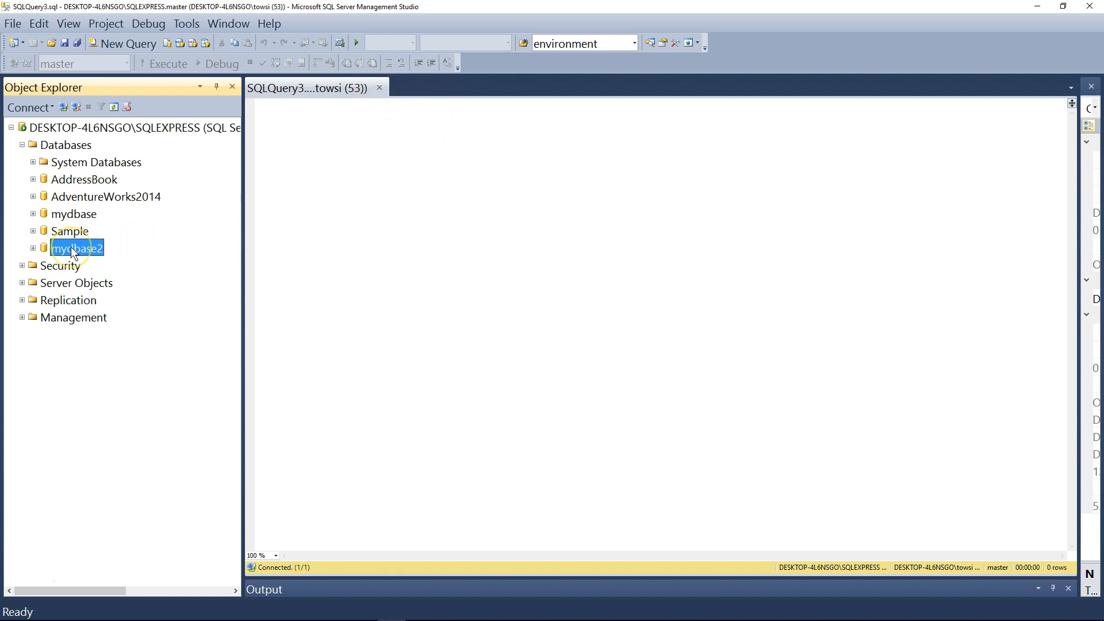
left_click(131, 43)
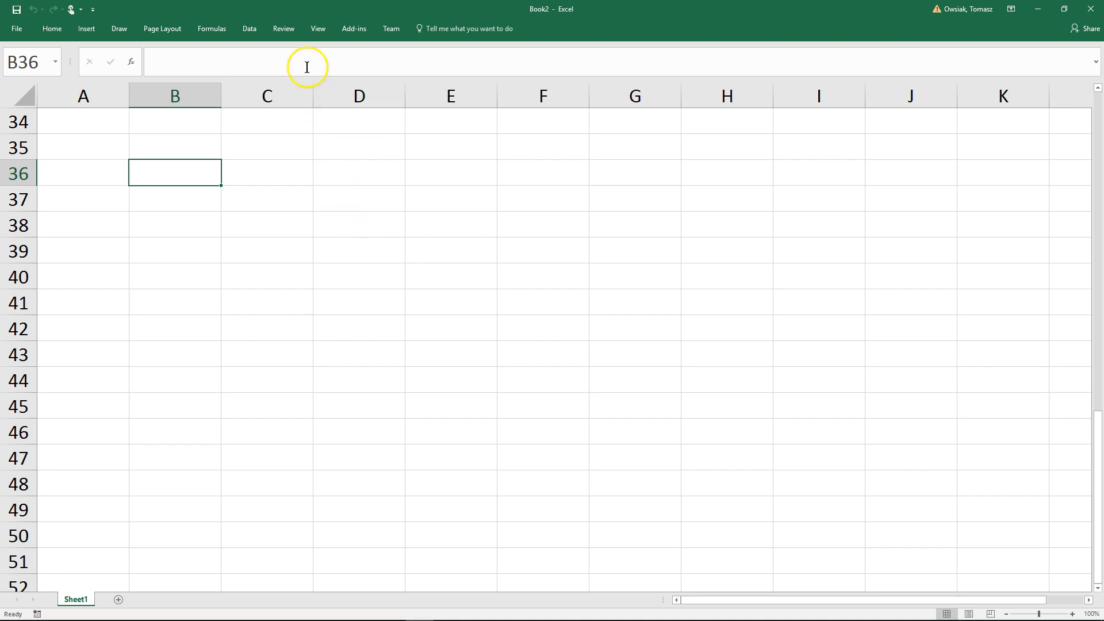
In Excel, start a SQL Server data import and connect to DESKTOP-4L6NSGO\SQLEXPRESS using Windows Authentication
left_click(250, 31)
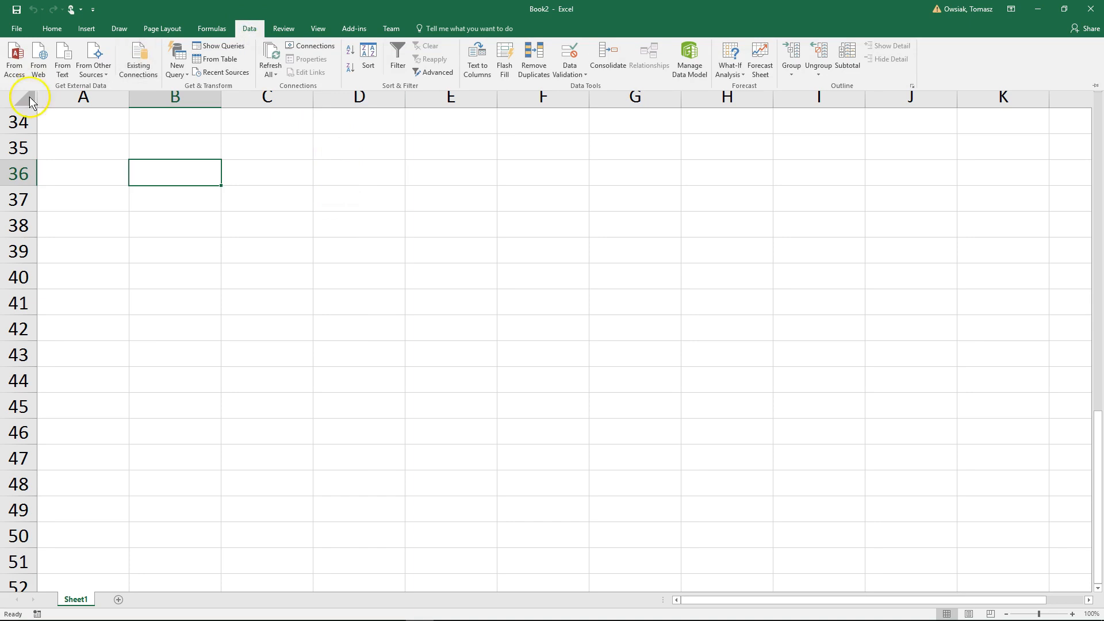
left_click(104, 73)
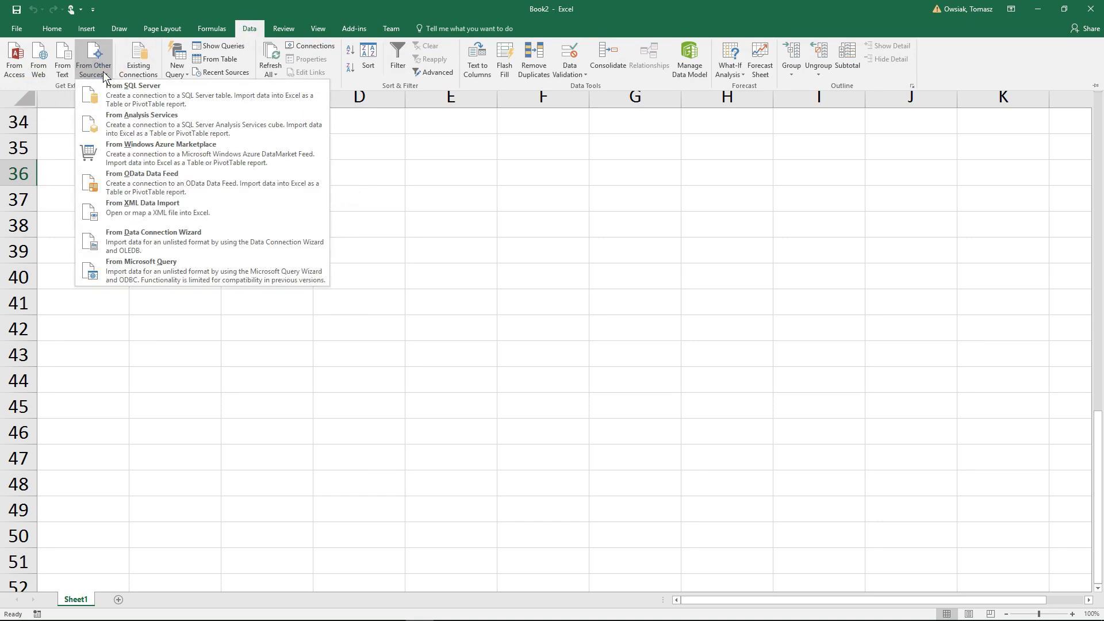
left_click(164, 102)
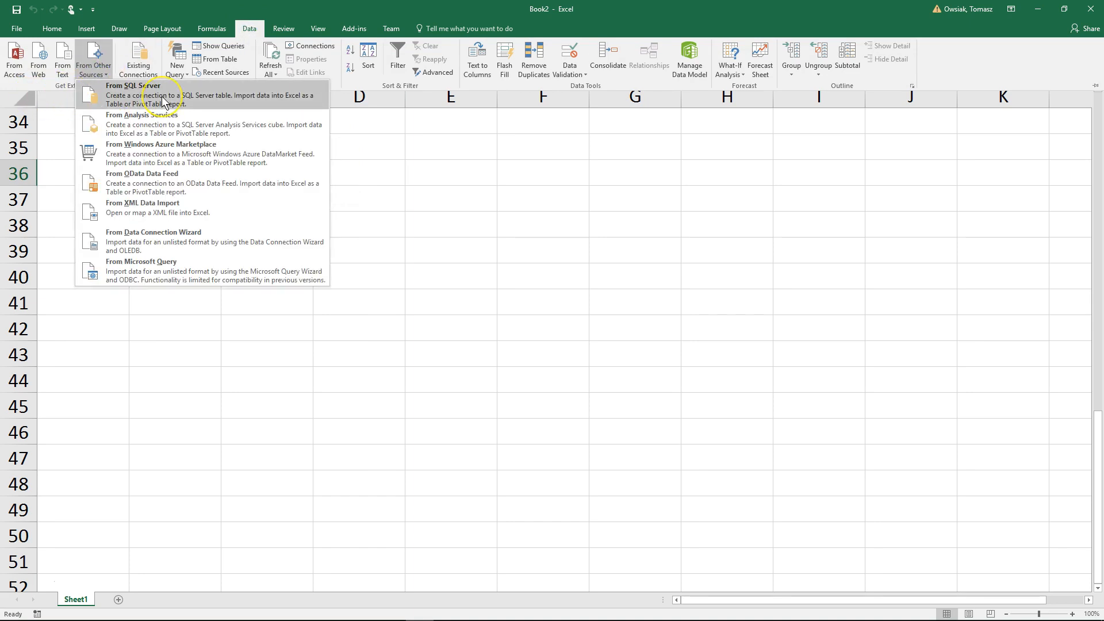
left_click(164, 101)
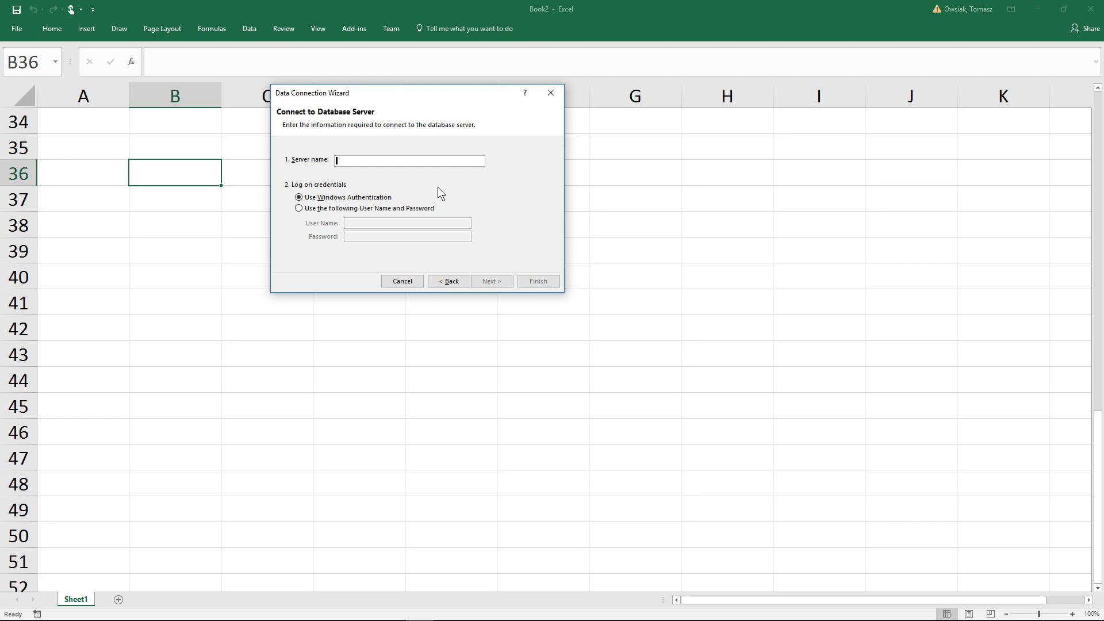
type("DESKTOP-4L6NSGO\\SQLEXPRESS")
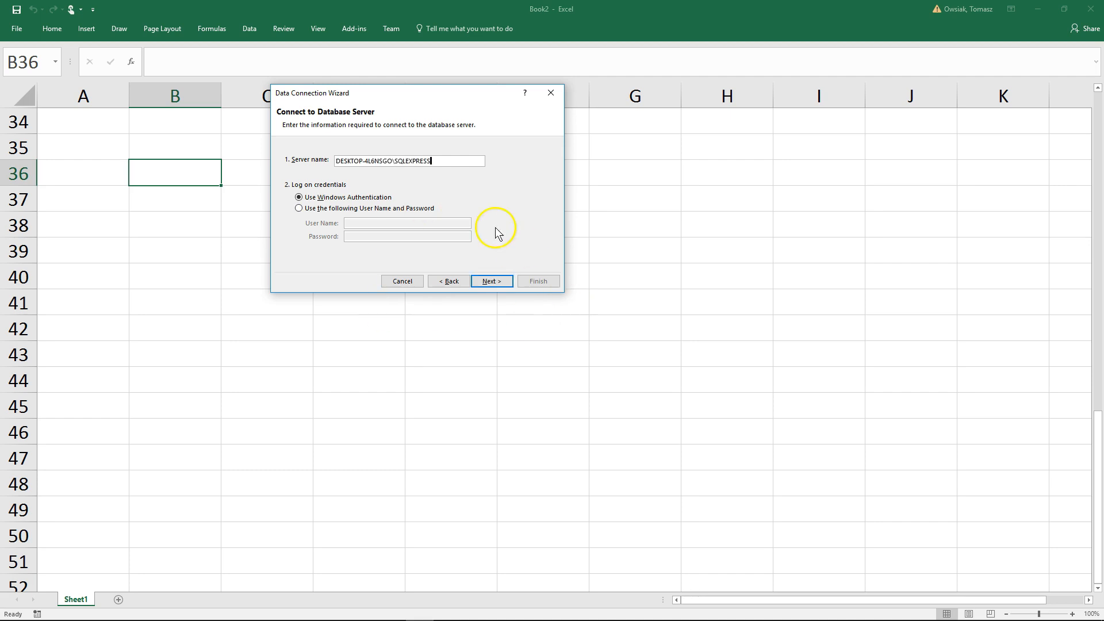
left_click(499, 284)
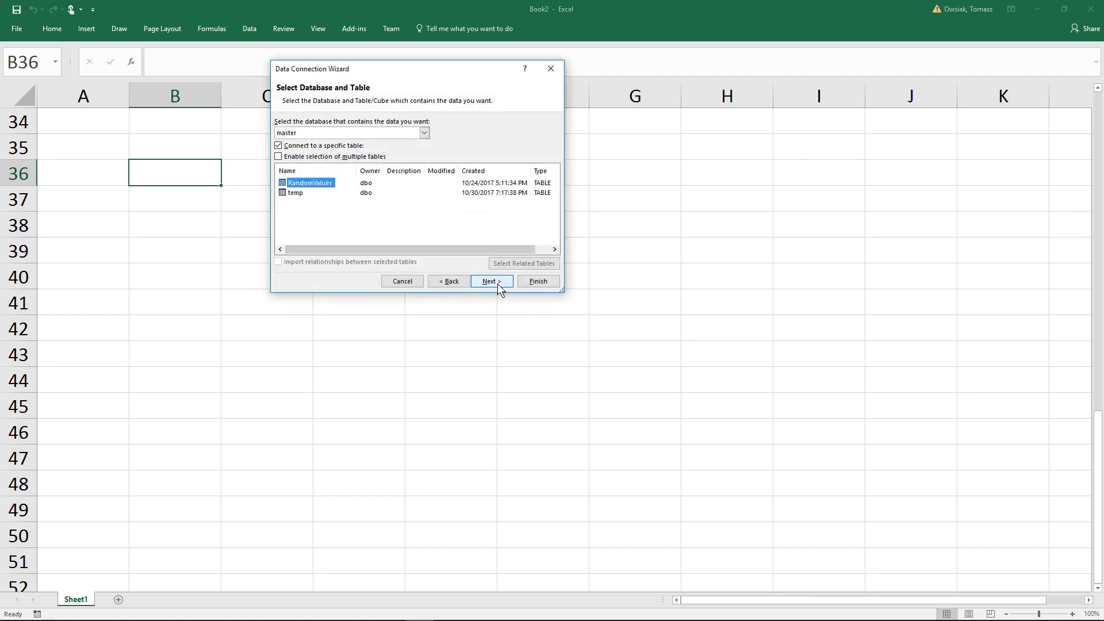
Enlarge the wizard and choose the vEmployee view of the AdventureWorks2014 database as the data source
left_click_drag(561, 290, 774, 489)
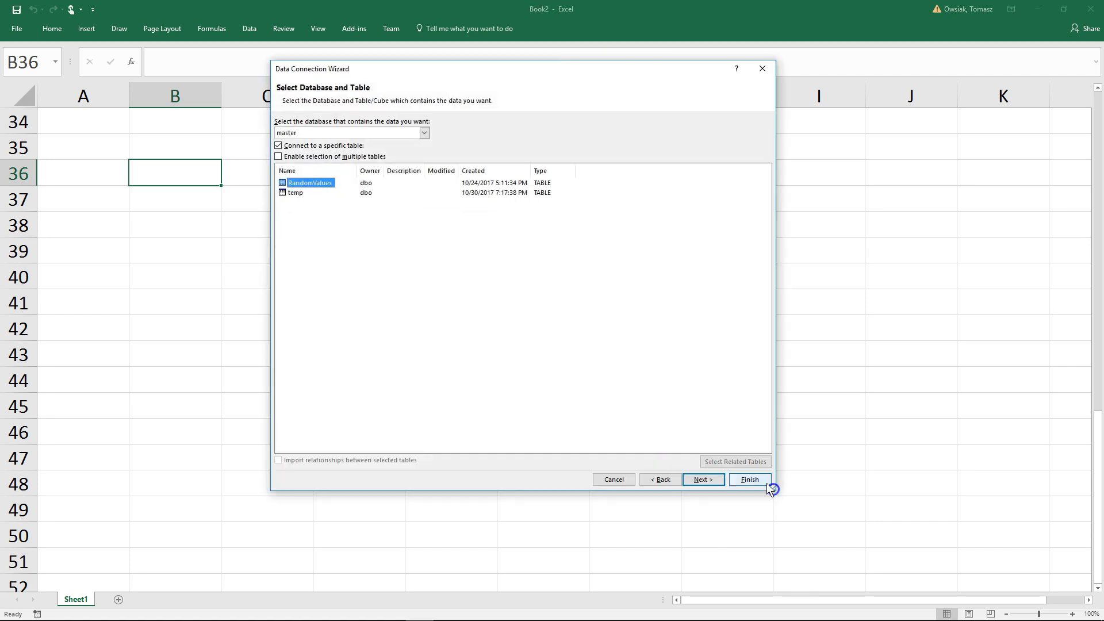
left_click(383, 132)
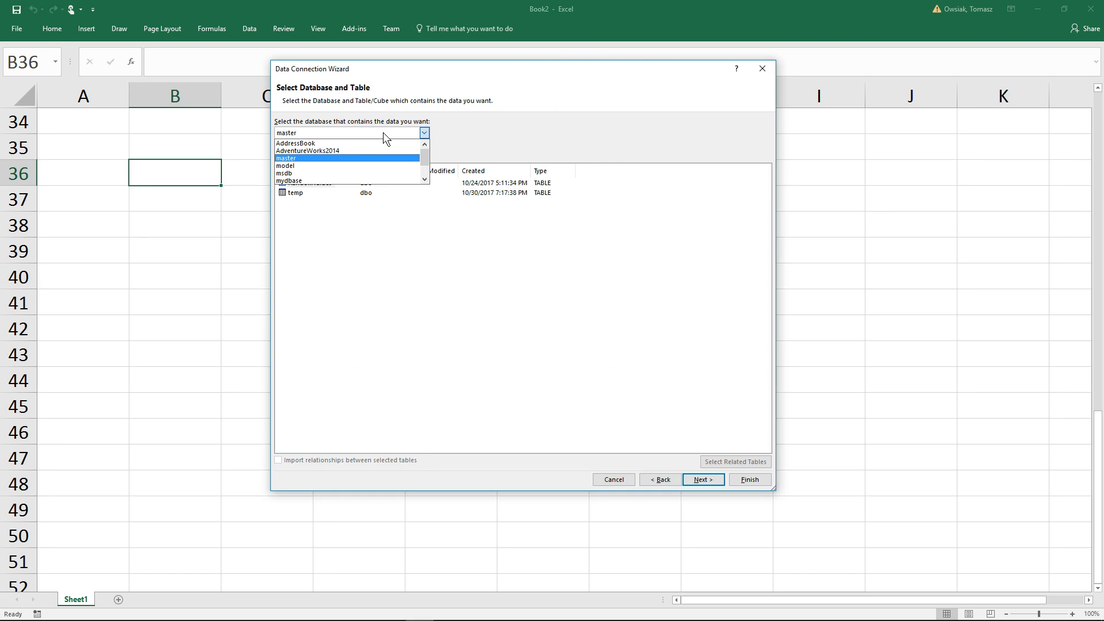
left_click(376, 150)
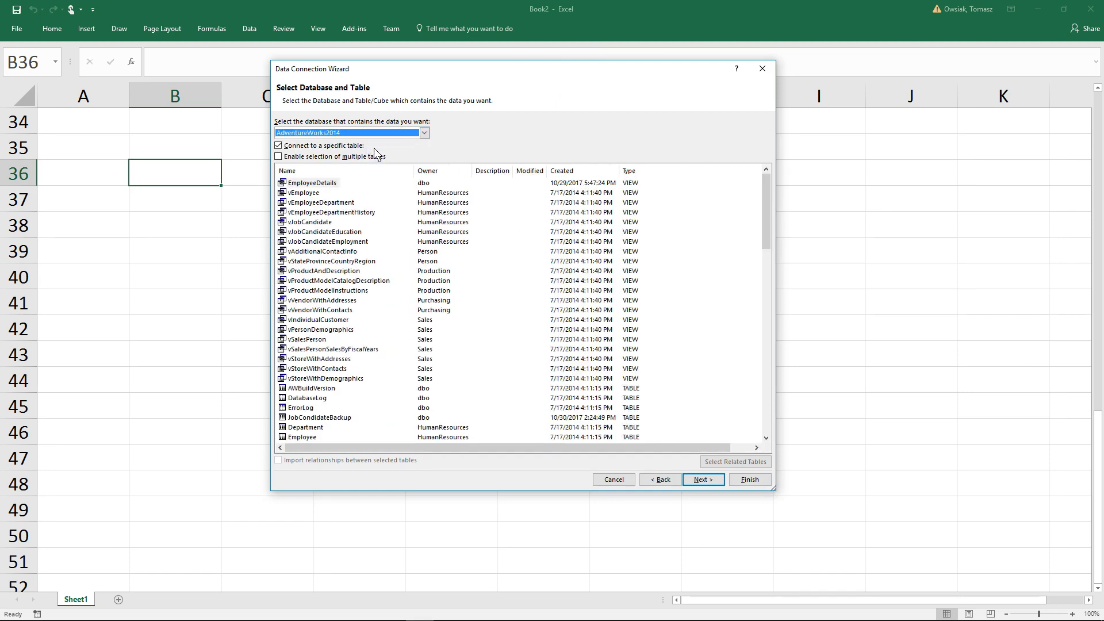
left_click(304, 193)
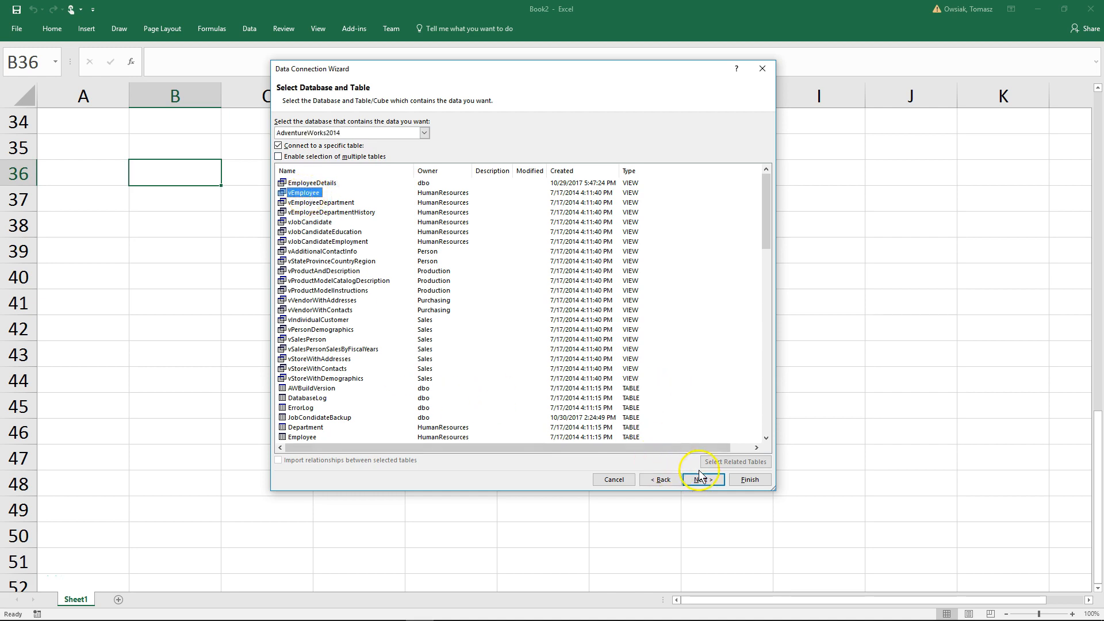
left_click(709, 482)
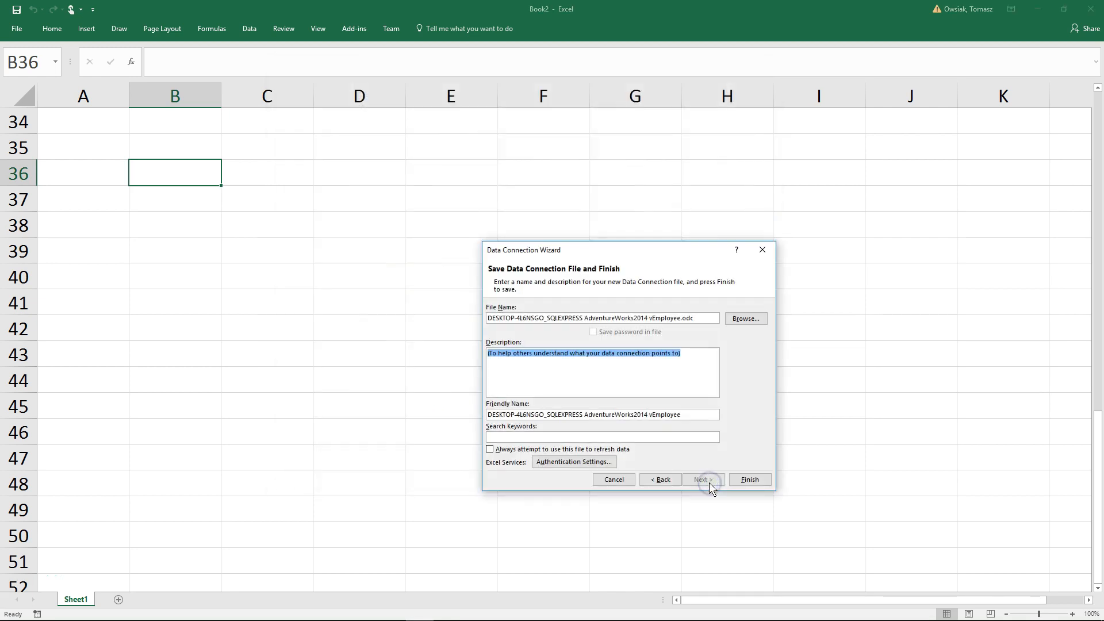
Save the vEmployee data connection file under its suggested name, replacing the existing file
left_click_drag(604, 252, 478, 135)
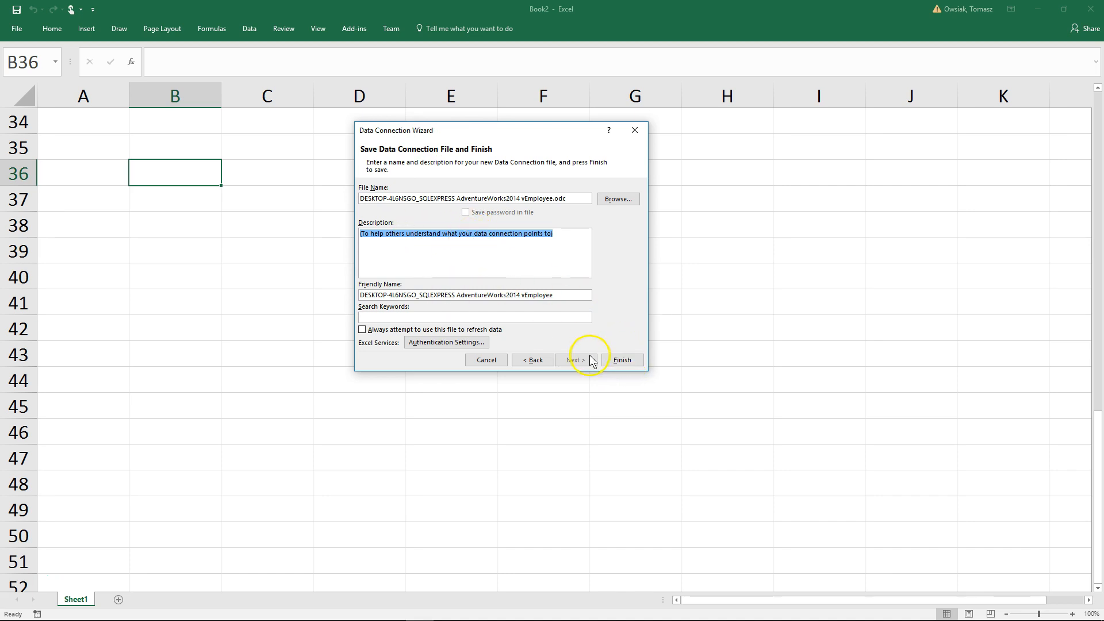
left_click(623, 360)
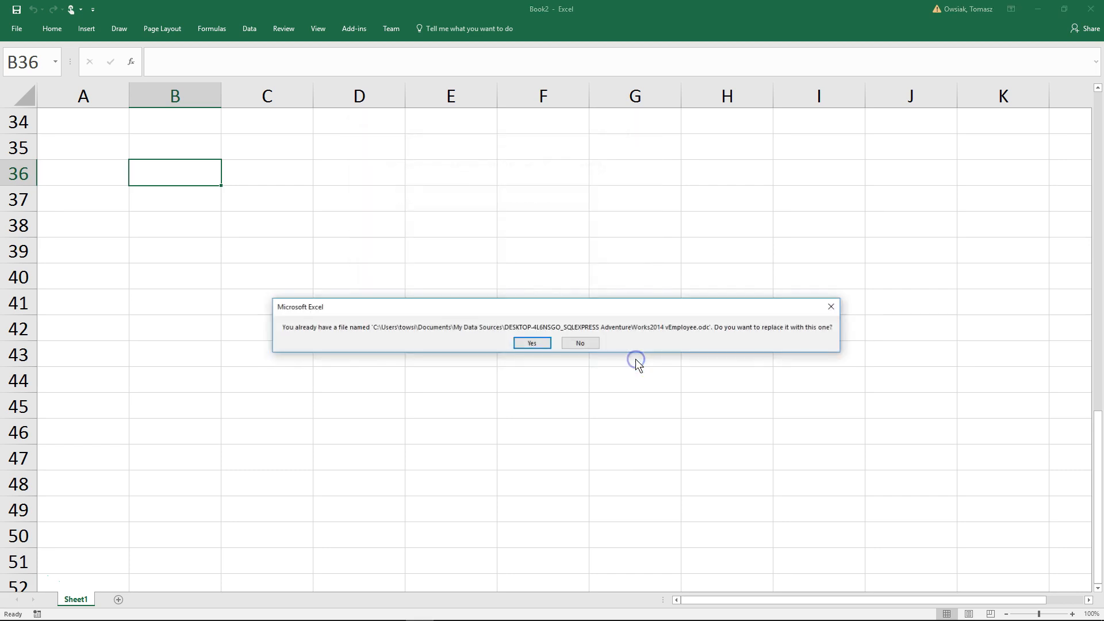
left_click_drag(562, 301, 505, 230)
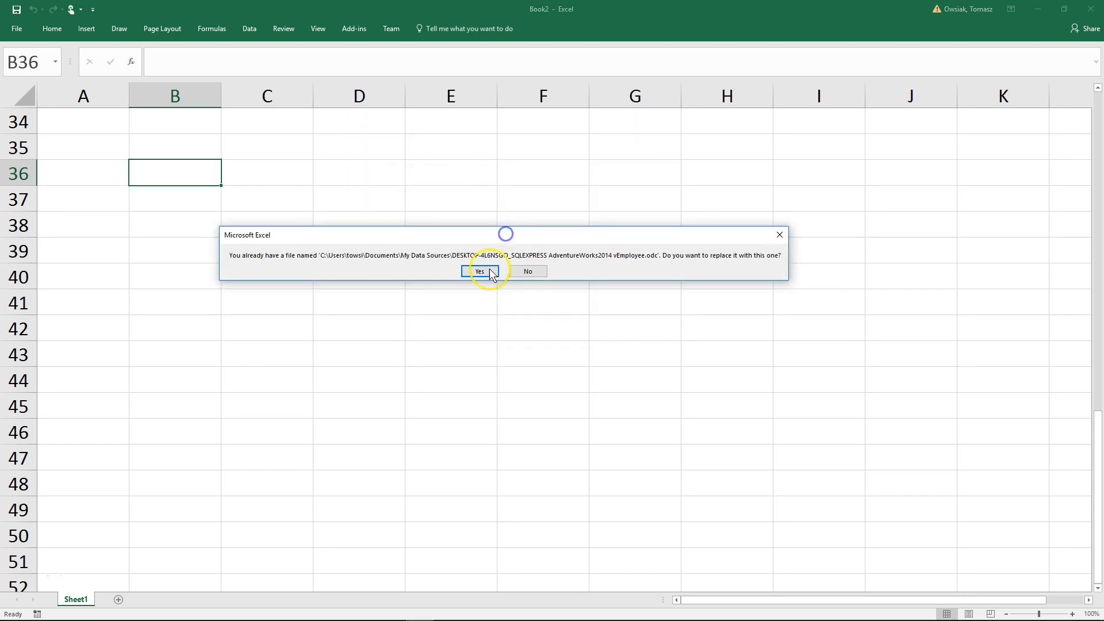
left_click(483, 272)
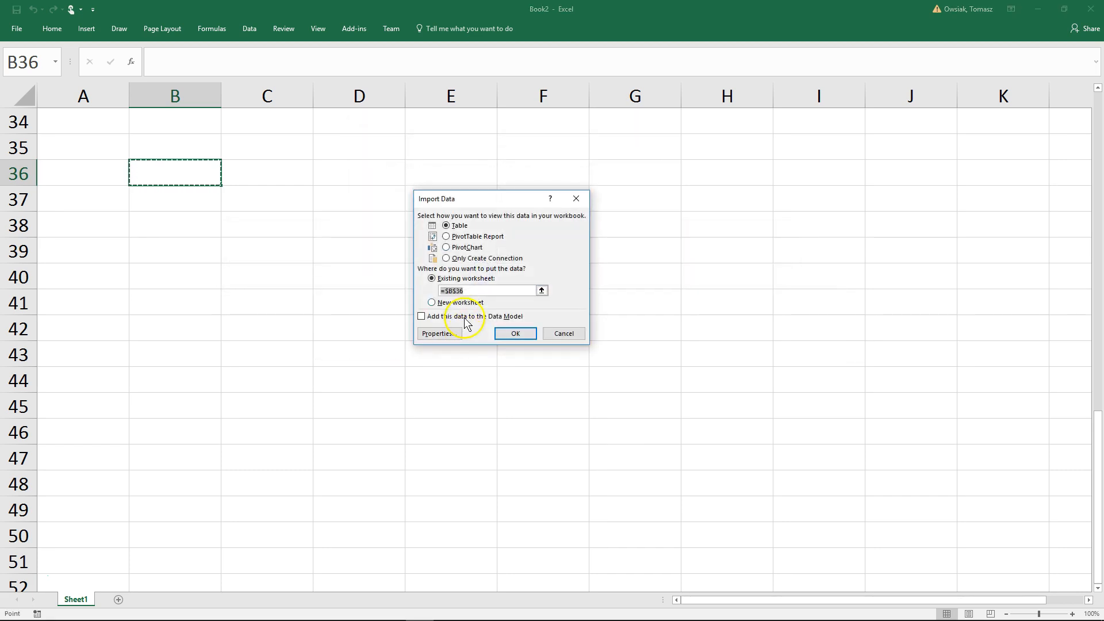
Try the new worksheet destination for the imported data, and switch back to the existing worksheet
left_click_drag(484, 199, 426, 142)
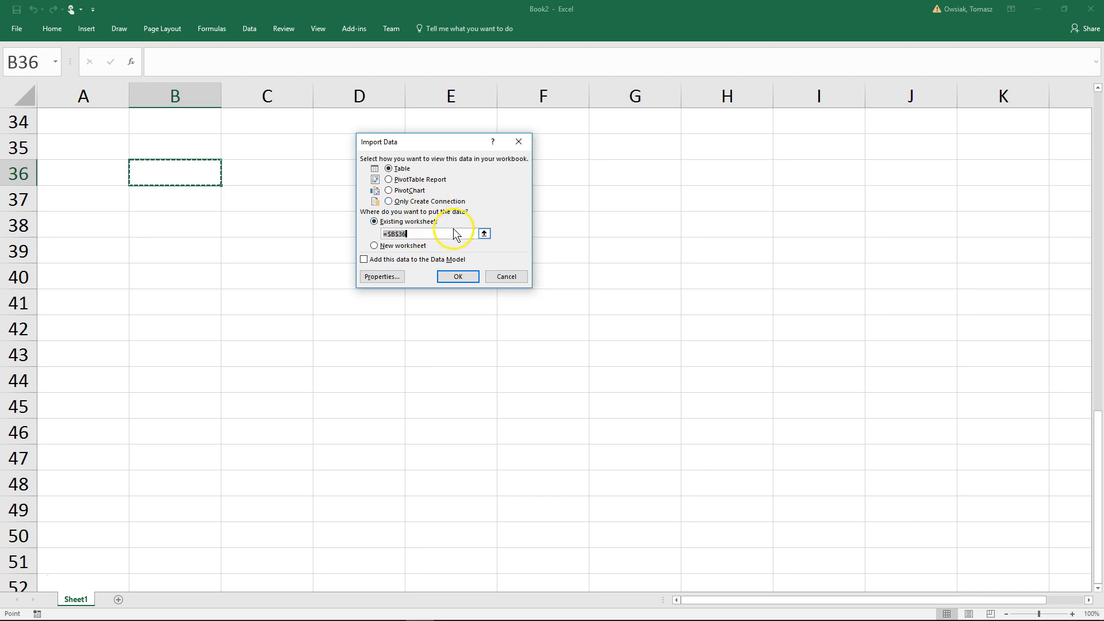
left_click(406, 248)
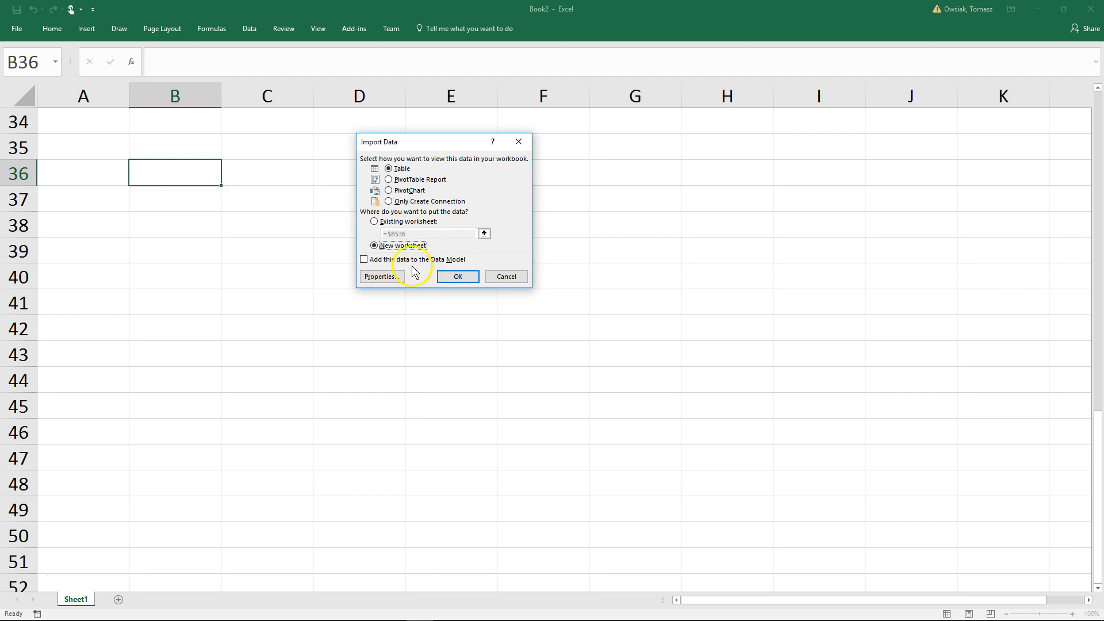
left_click(392, 225)
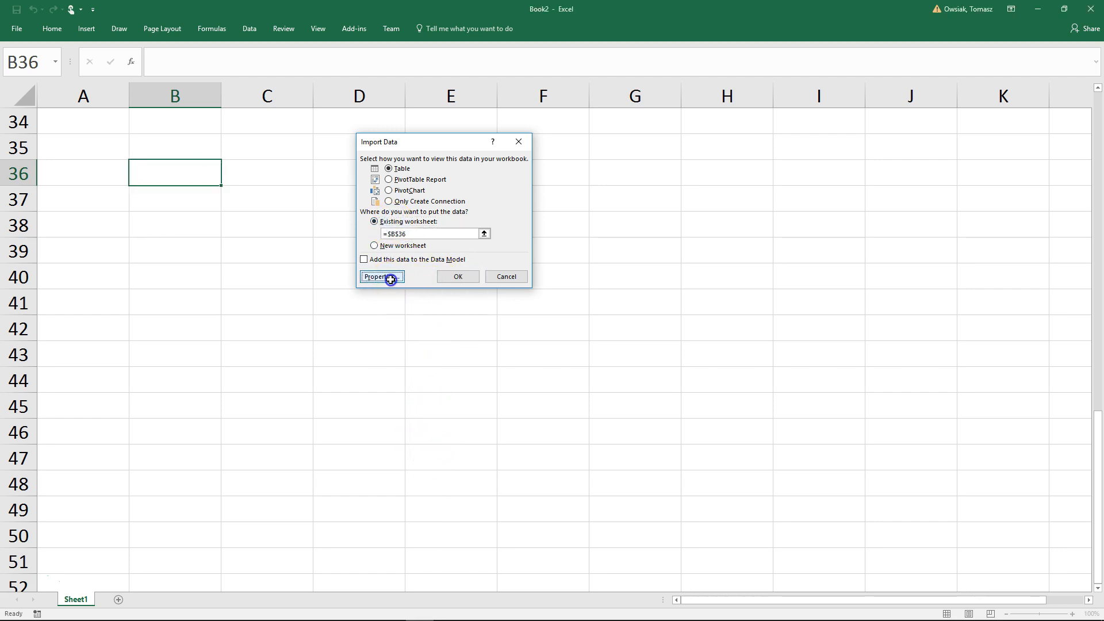
Review the connection string and command text in the connection's definition, and import the vEmployee data as a table at cell B36
left_click(387, 277)
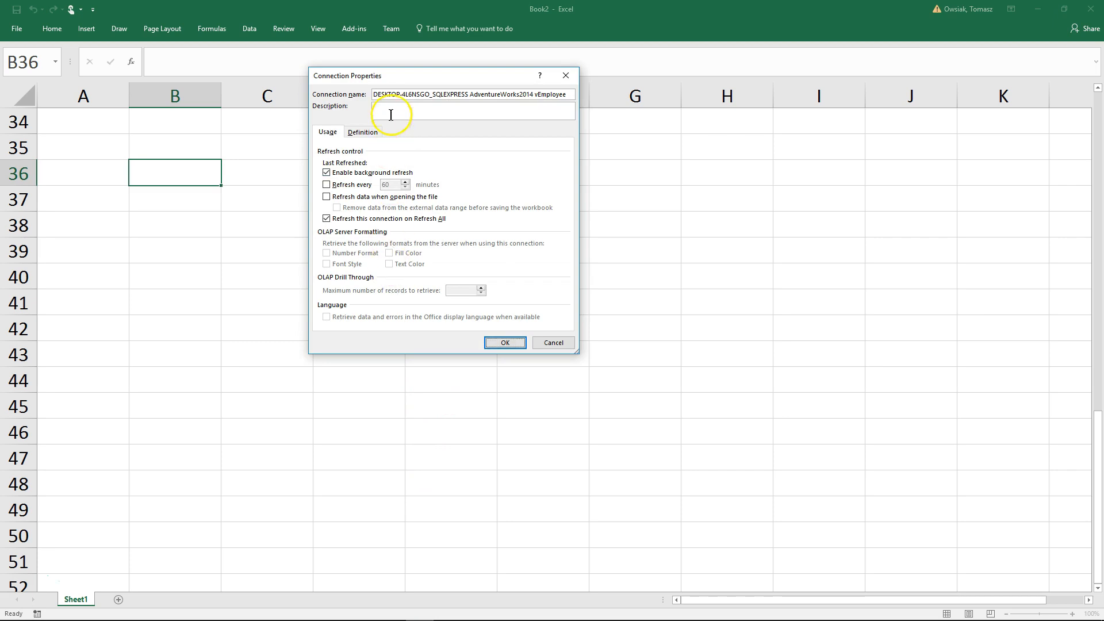
left_click(362, 130)
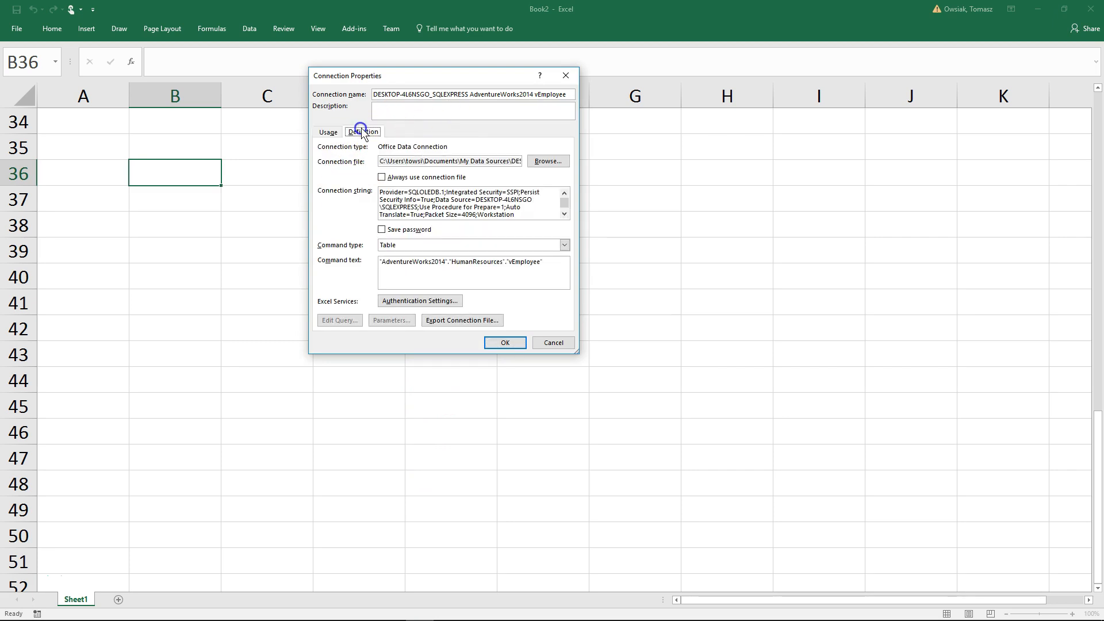
left_click_drag(578, 352, 757, 473)
left_click_drag(718, 264, 333, 194)
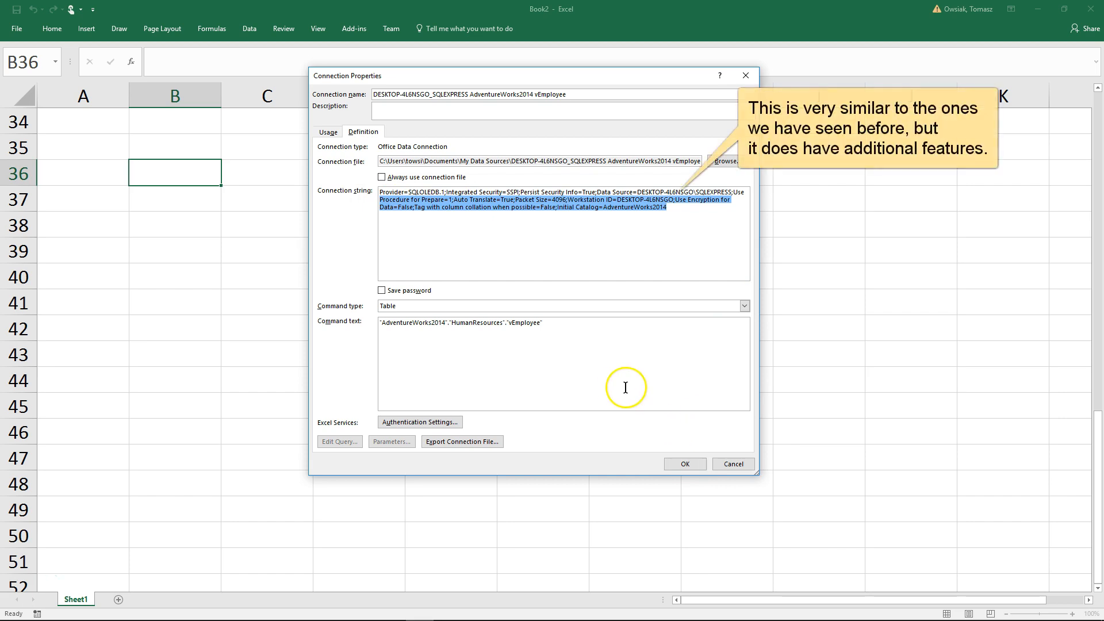
left_click(602, 342)
left_click_drag(602, 342, 352, 341)
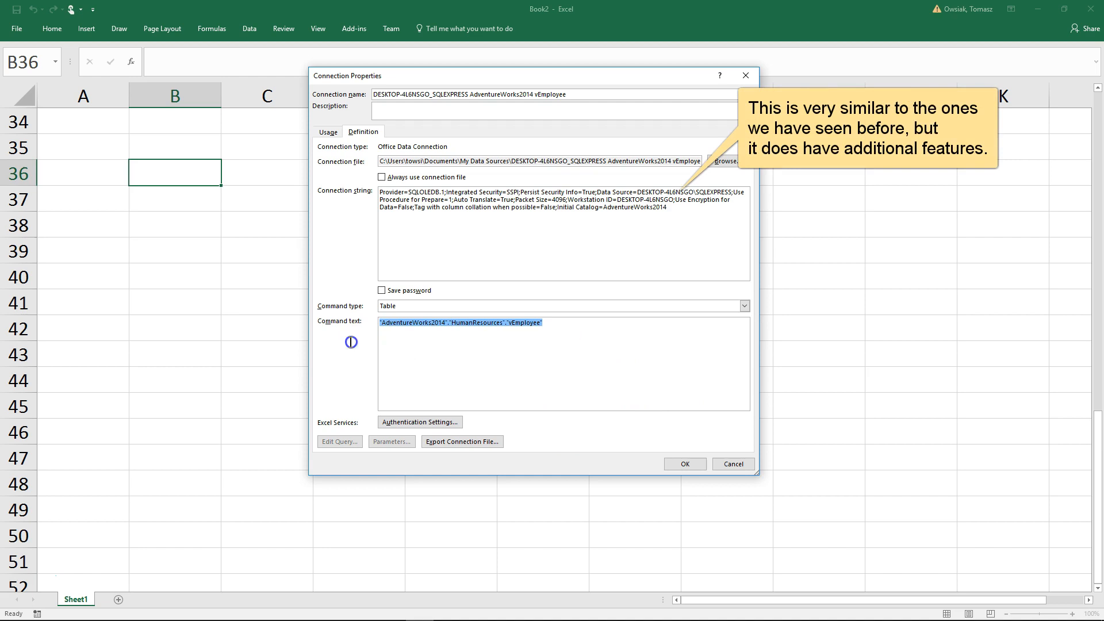
left_click(686, 464)
left_click(547, 337)
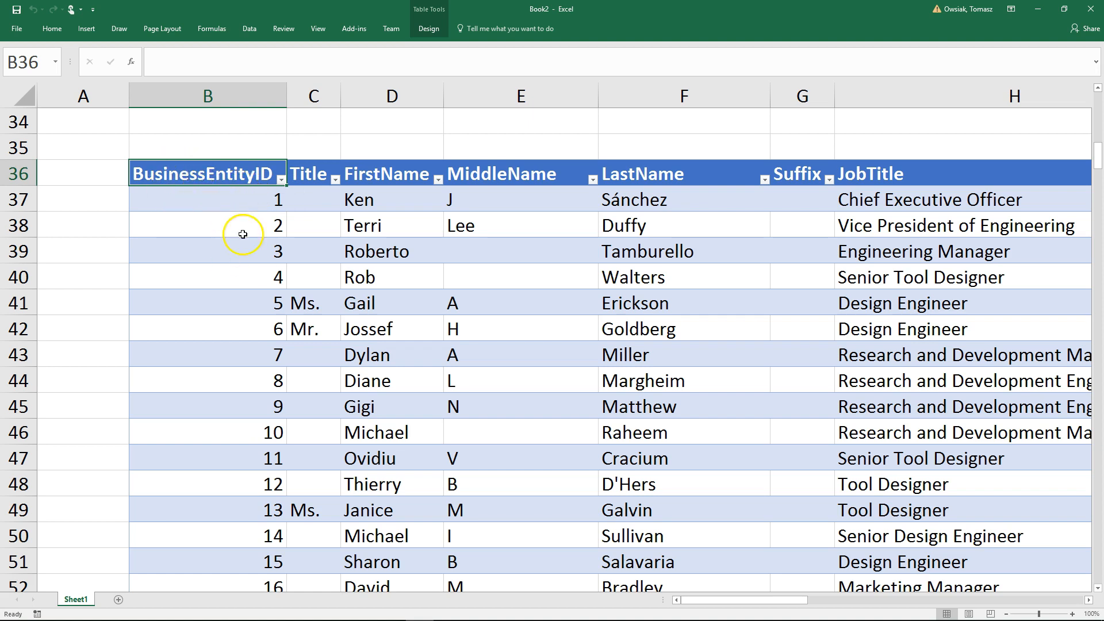
Filter the imported table's Title column to show only the Mr. rows
left_click(335, 179)
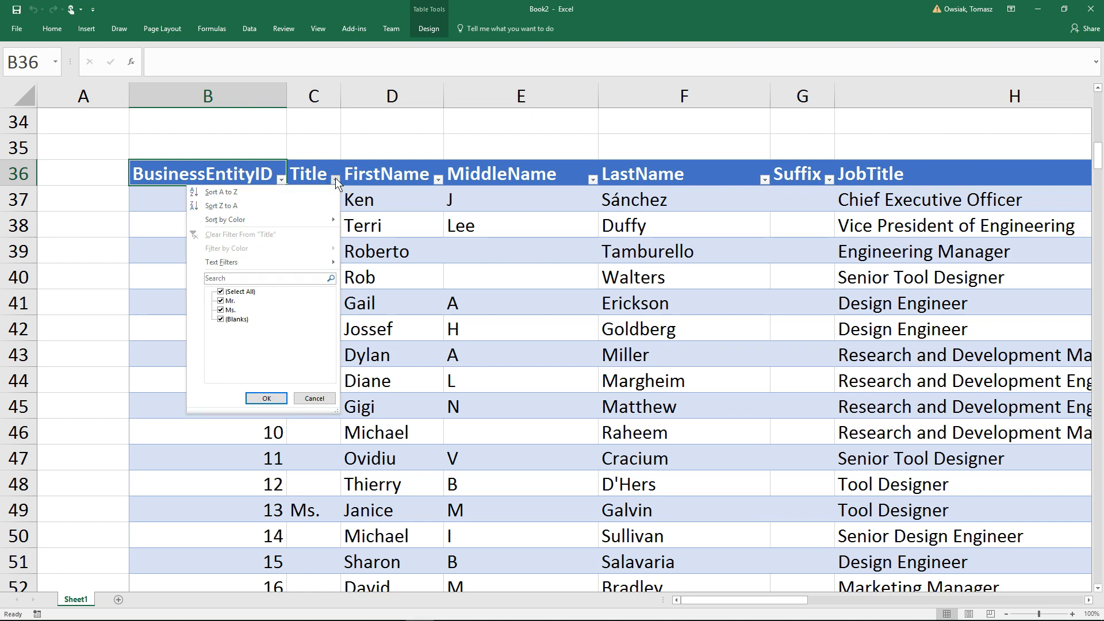
left_click(221, 302)
left_click(221, 310)
left_click(220, 320)
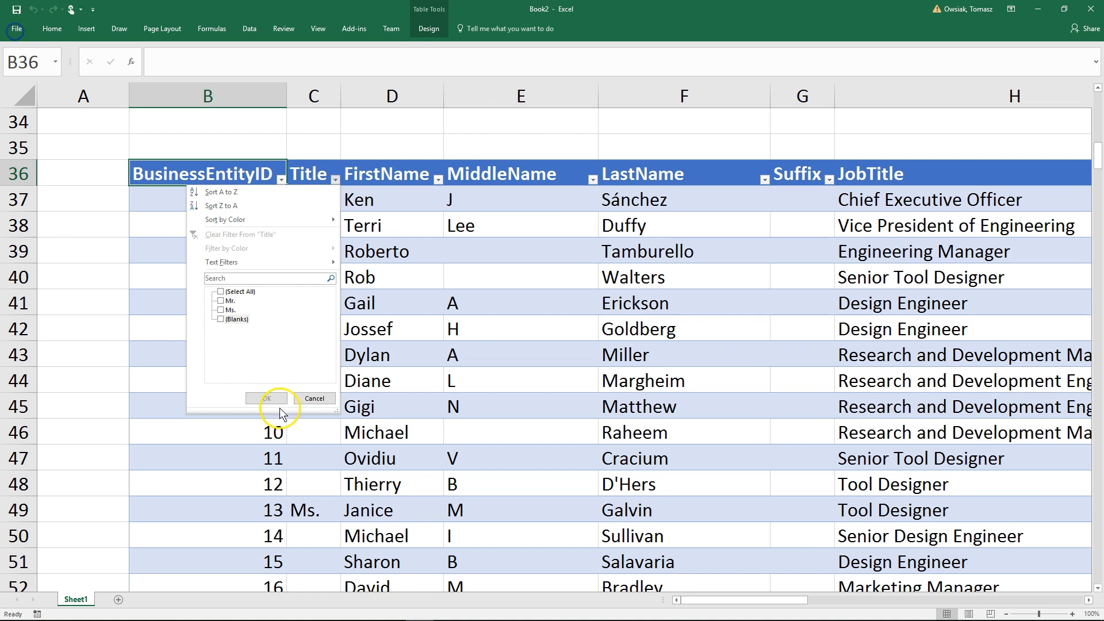
left_click(220, 301)
left_click(268, 398)
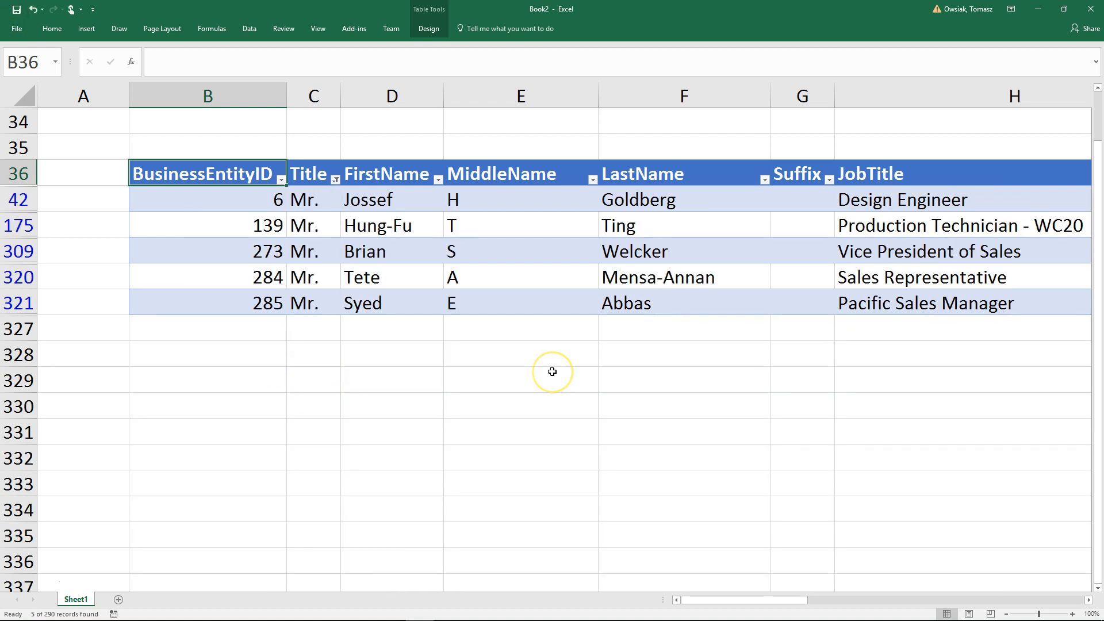
Extend the Title column filter to include Ms. as well as Mr., and check the filter's selected values without changing them
left_click(335, 179)
left_click(221, 310)
left_click(267, 398)
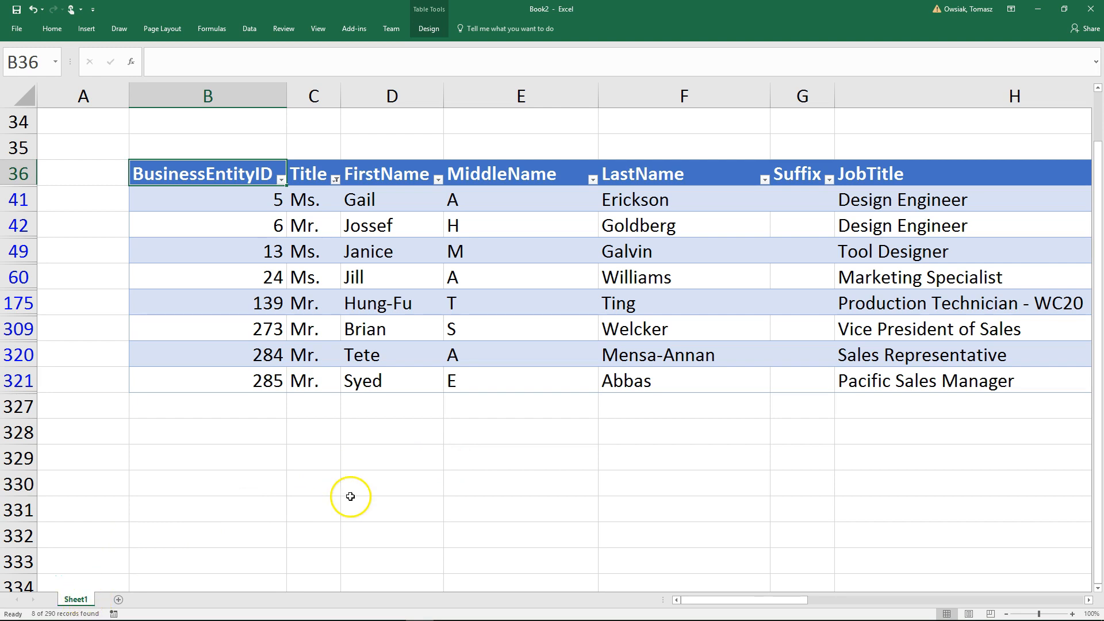
left_click(336, 179)
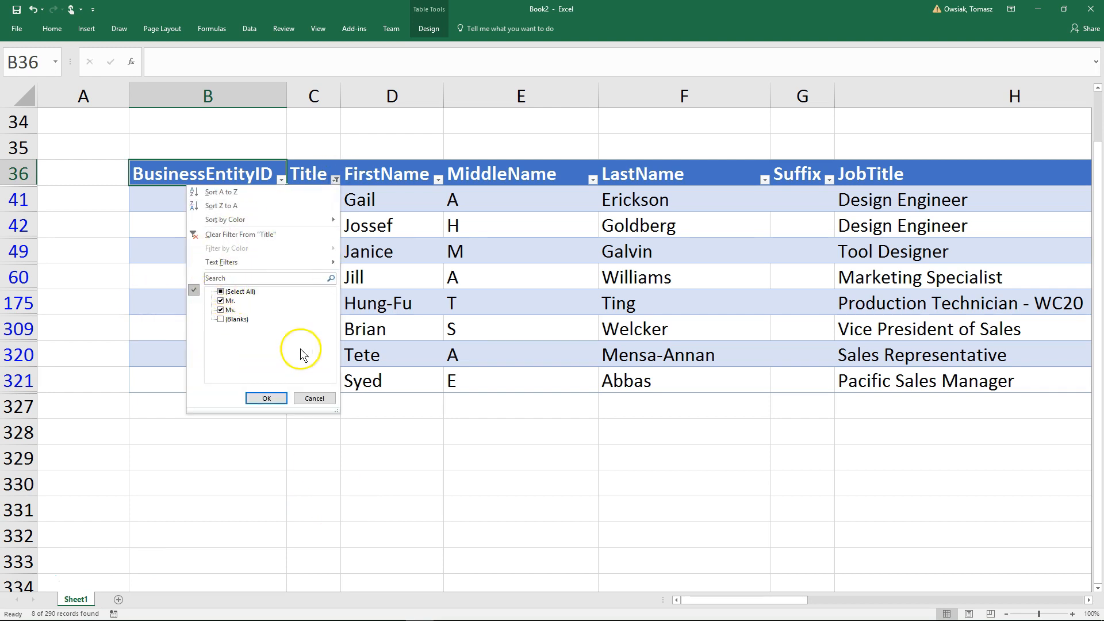
left_click(320, 398)
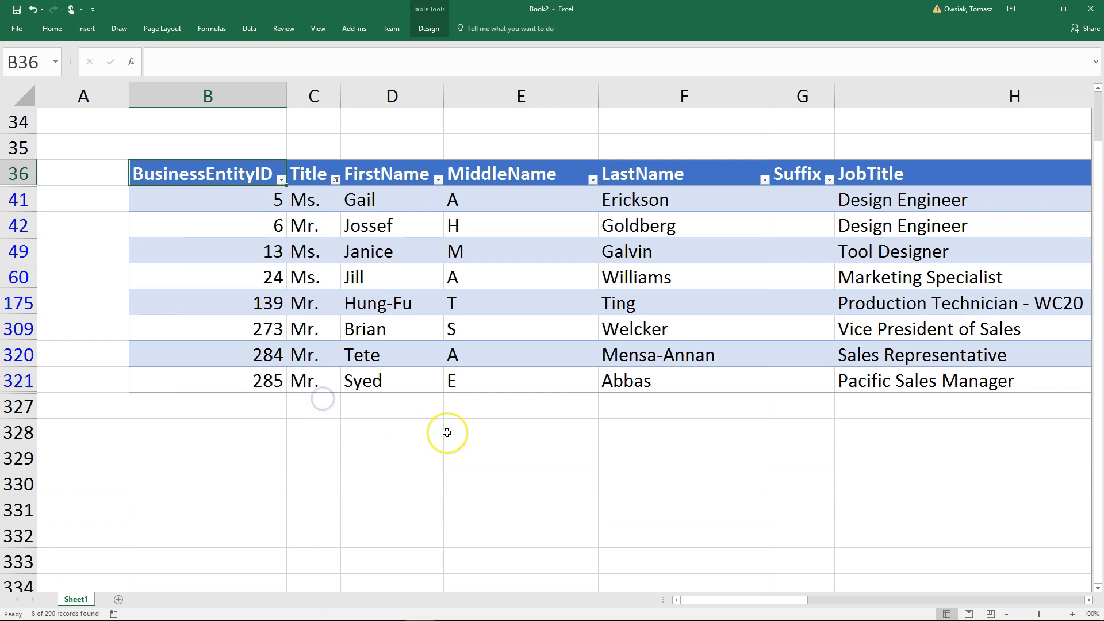